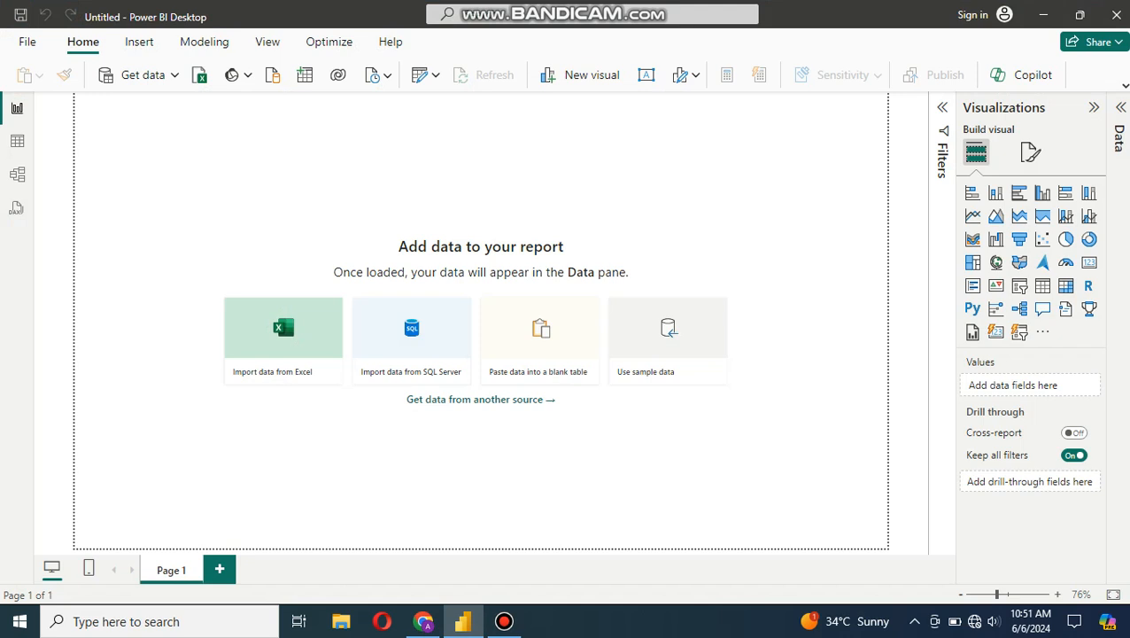
- Examine the Excel files in the desktop's sales data folder, then close the folder
left_click(1044, 14)
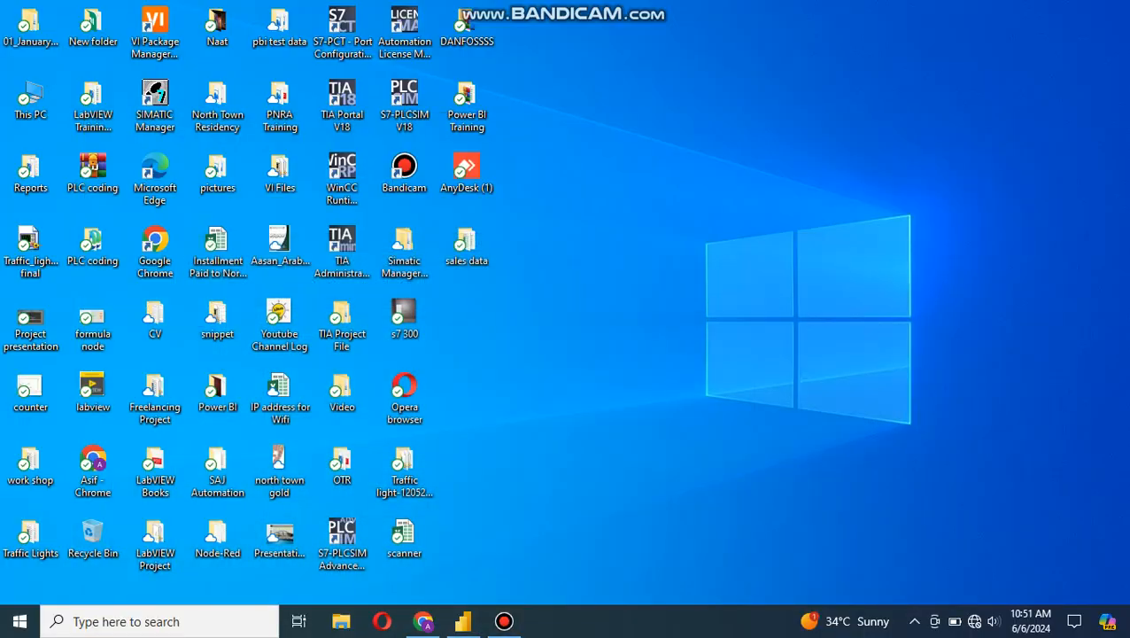
double_click(467, 248)
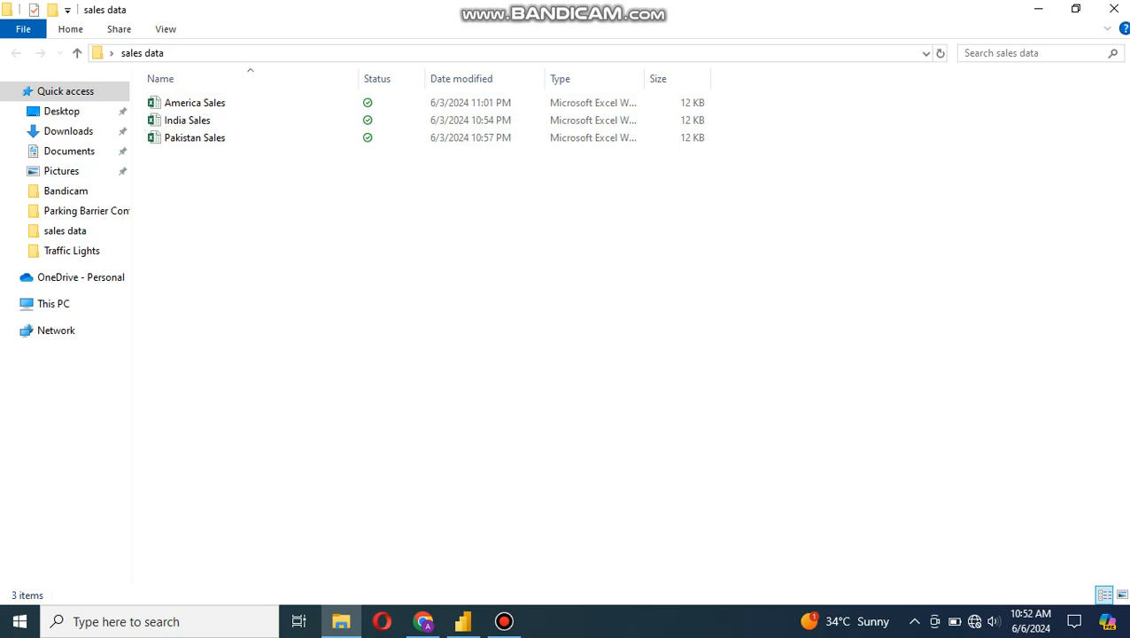
left_click(463, 621)
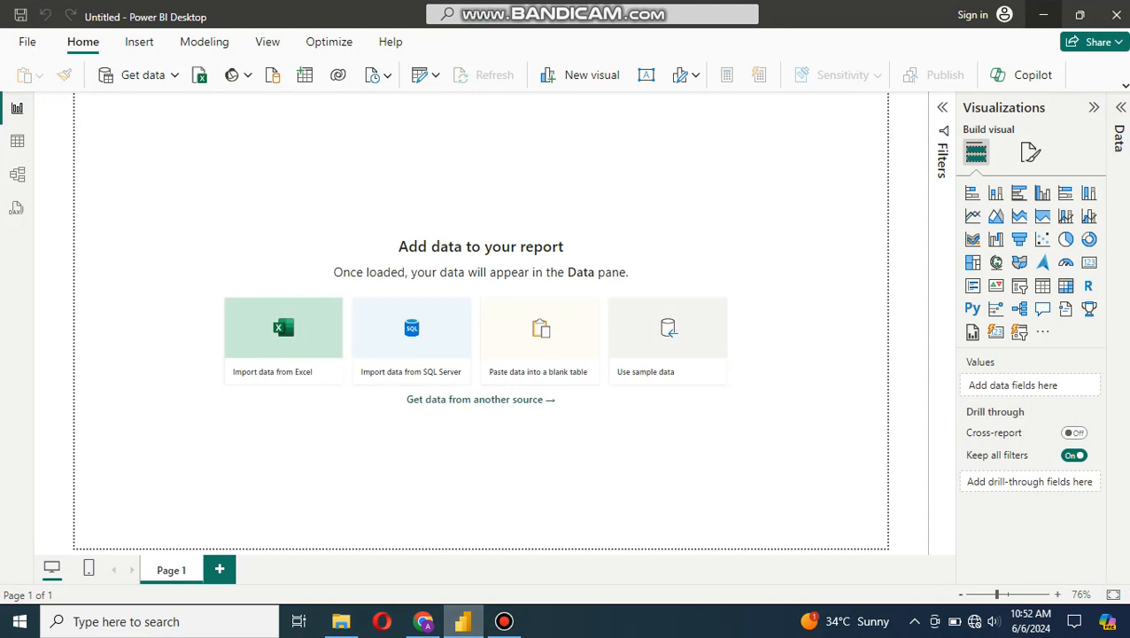
left_click(1043, 14)
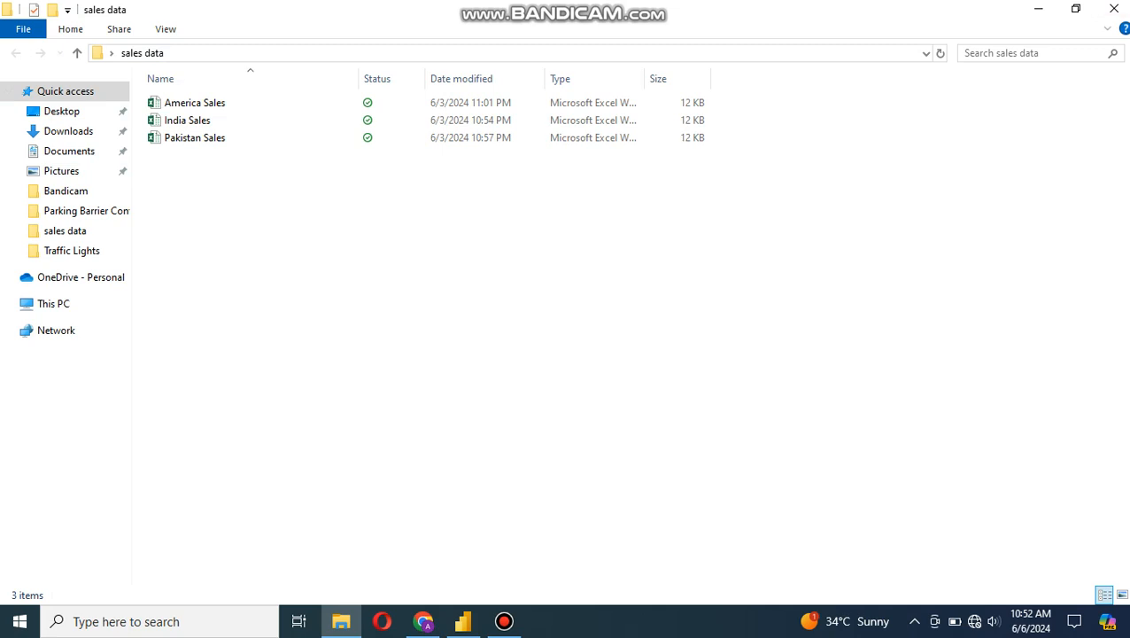
left_click(1115, 9)
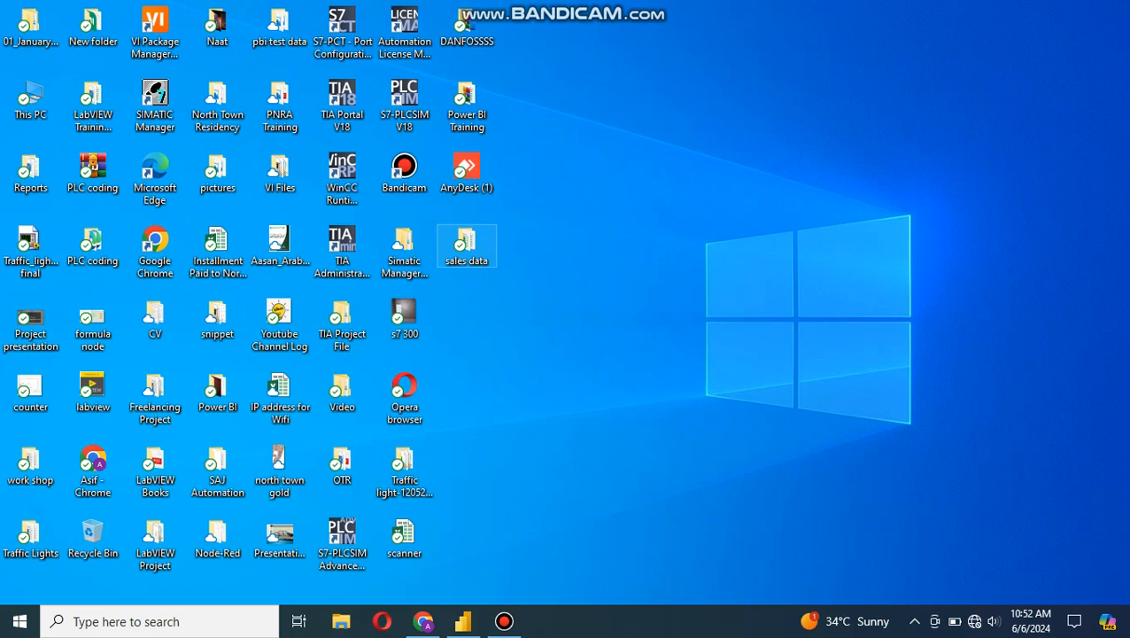
- Move the America Sales workbook out of the sales data folder onto the desktop, check the folder's contents, and refresh the desktop
double_click(467, 246)
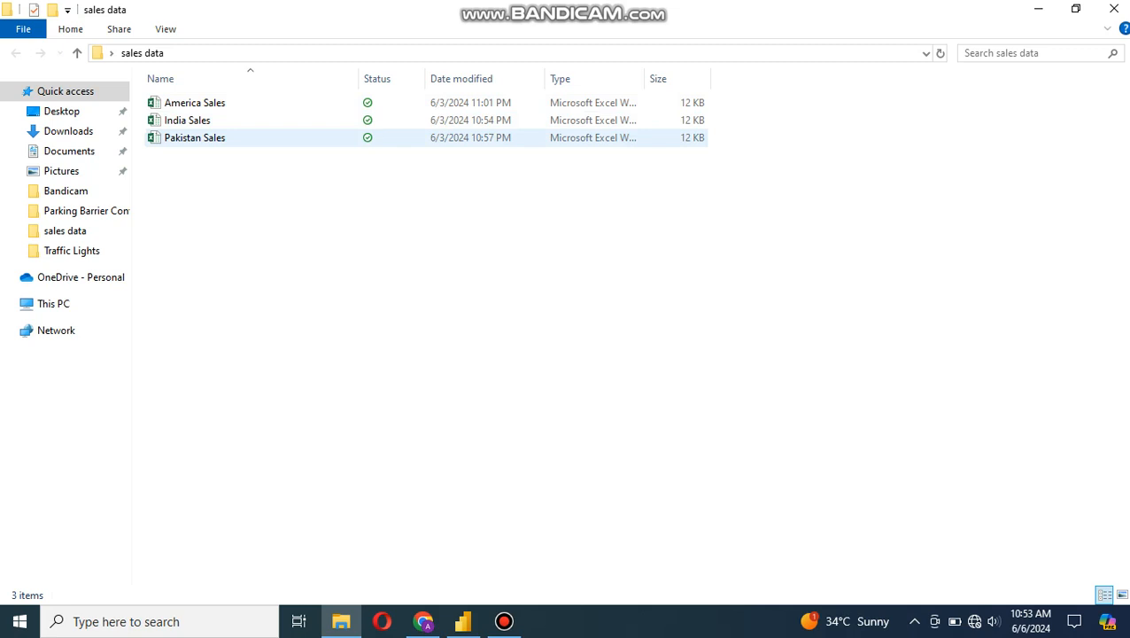
left_click(195, 103)
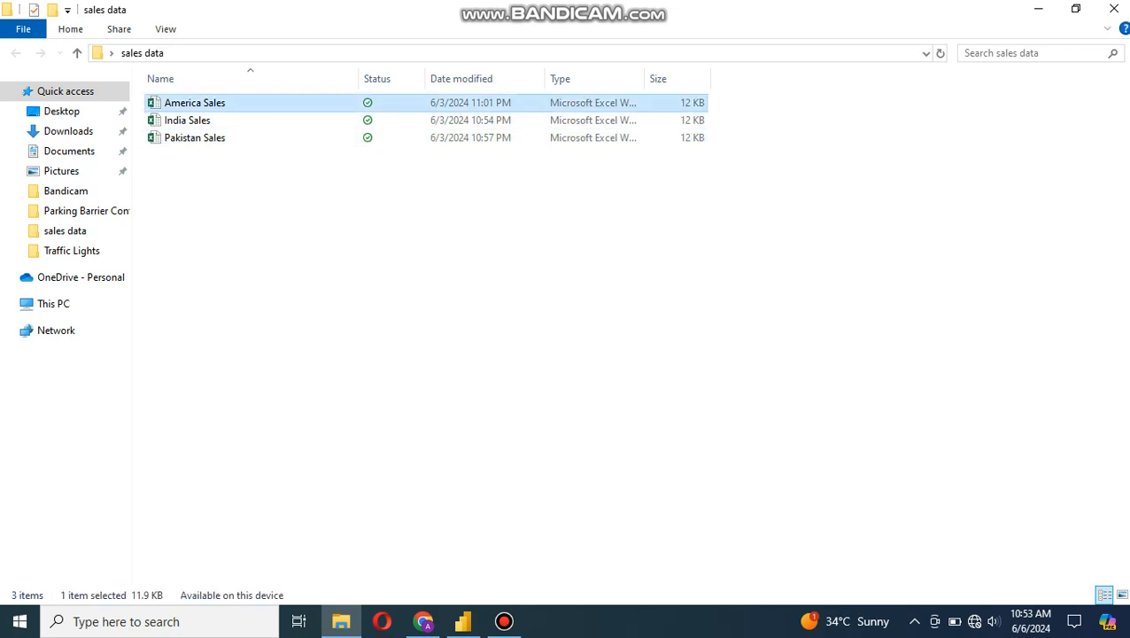
key("super+d")
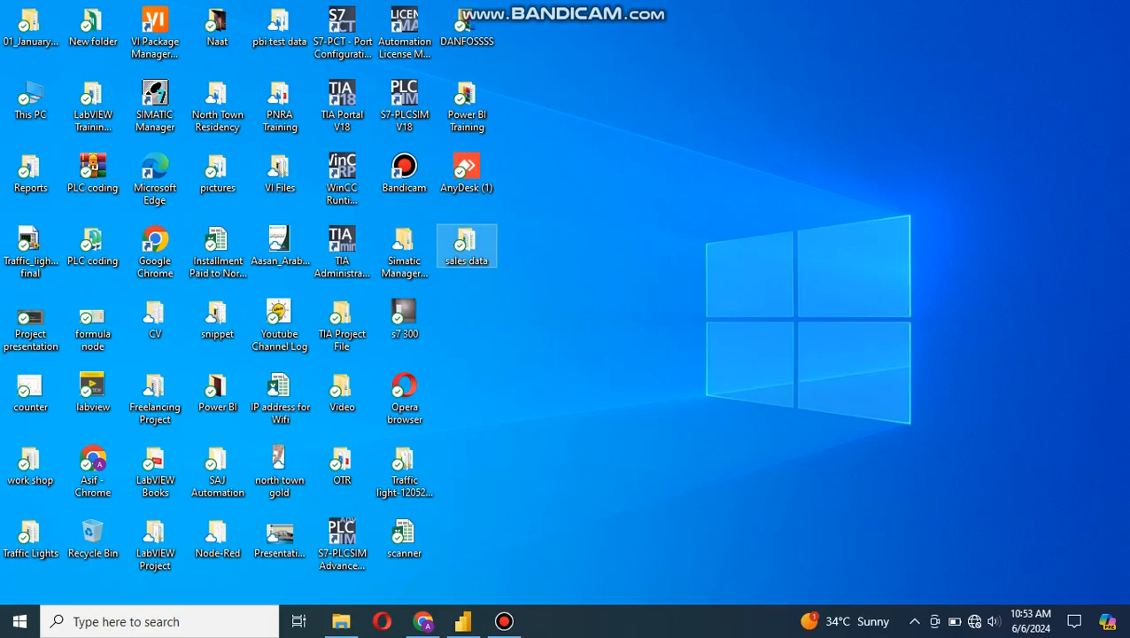
right_click(634, 240)
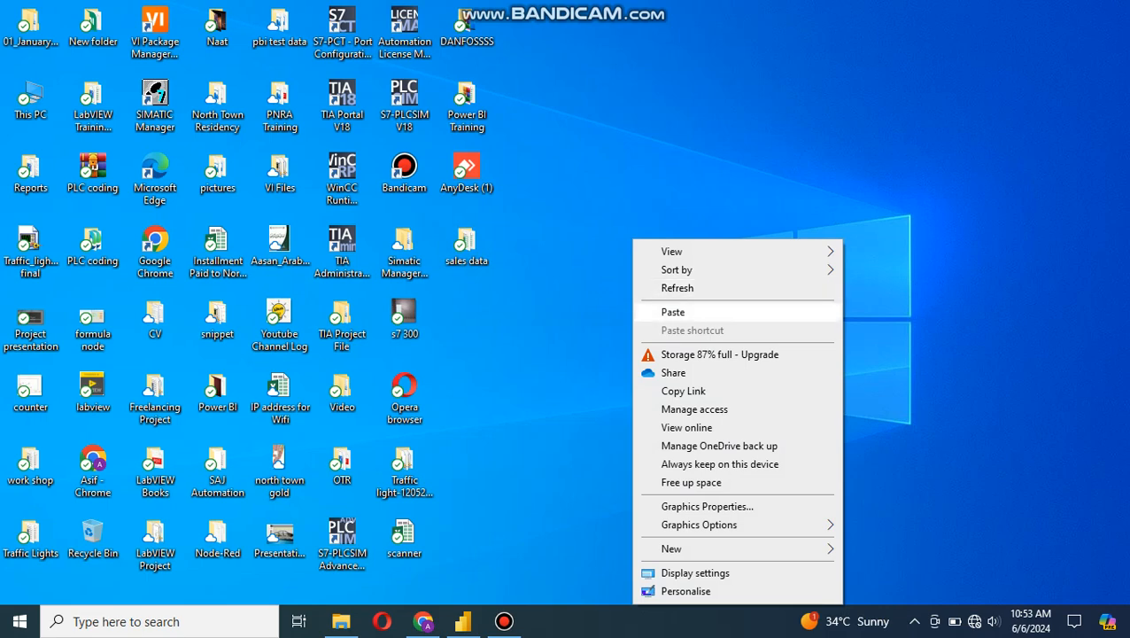
left_click(673, 312)
double_click(467, 245)
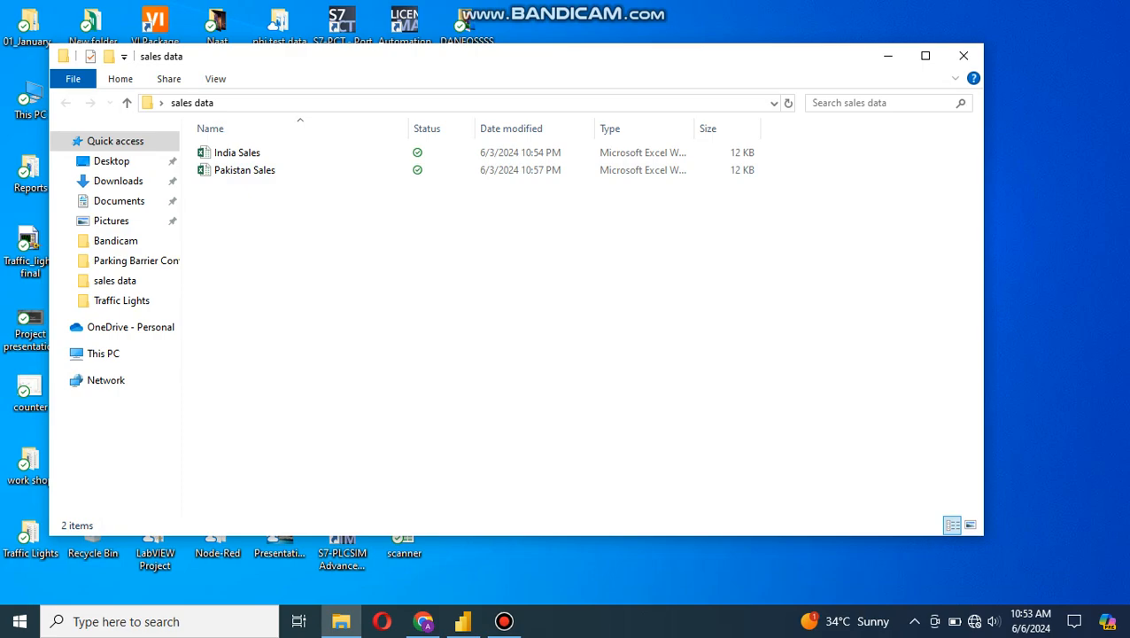
left_click(964, 56)
right_click(721, 160)
left_click(769, 211)
- Switch to Power BI Desktop and start a new data connection using the Folder connector
left_click(463, 621)
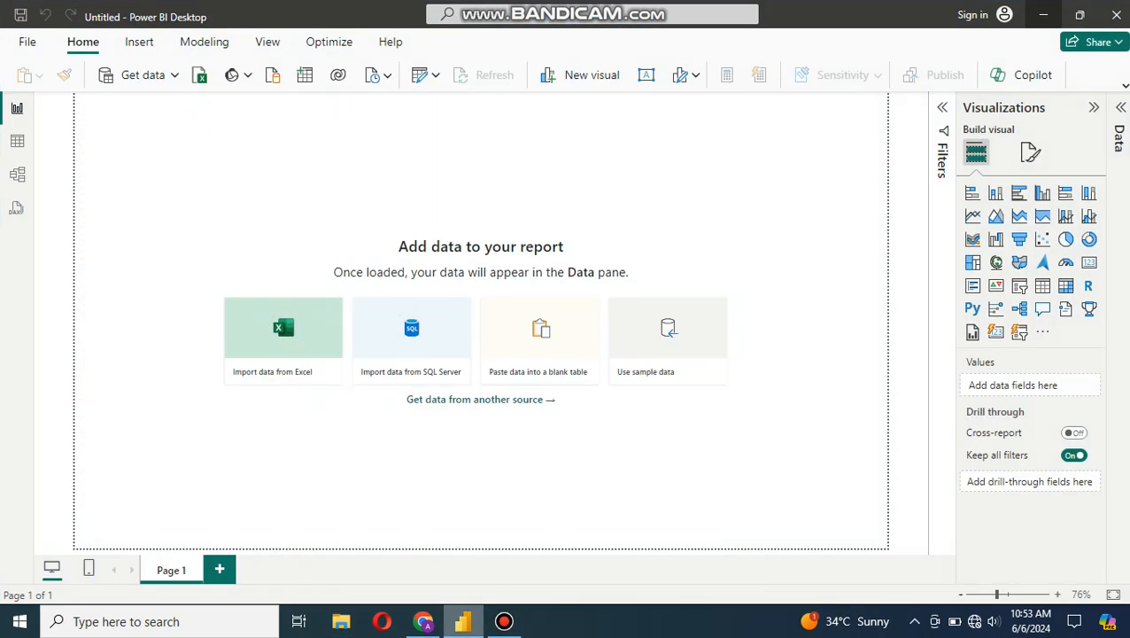
left_click(142, 75)
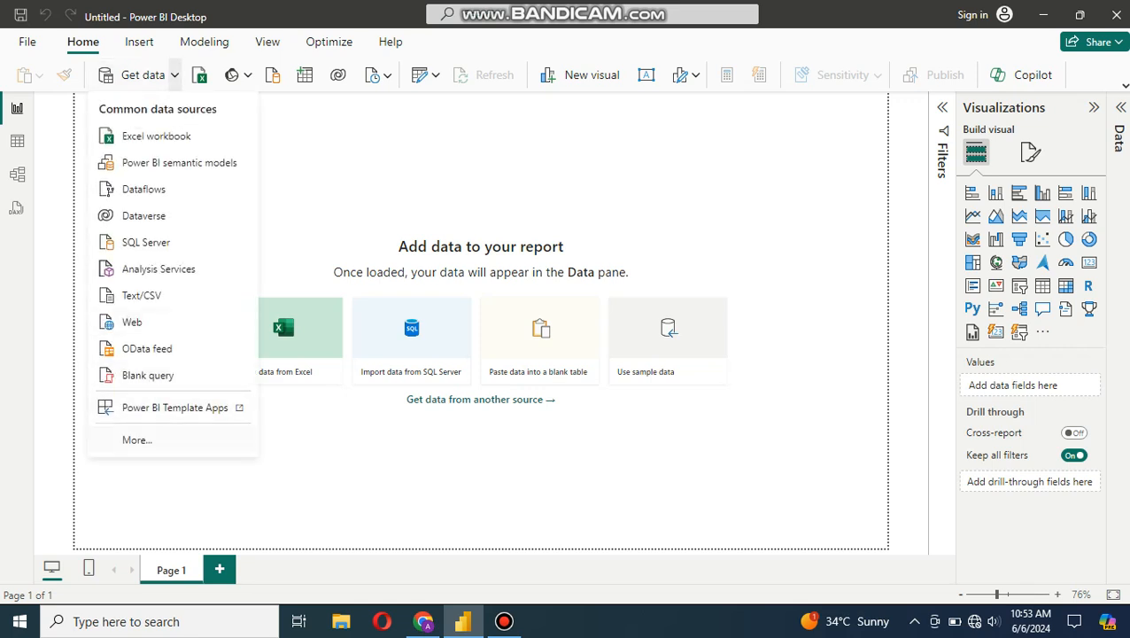
left_click(137, 440)
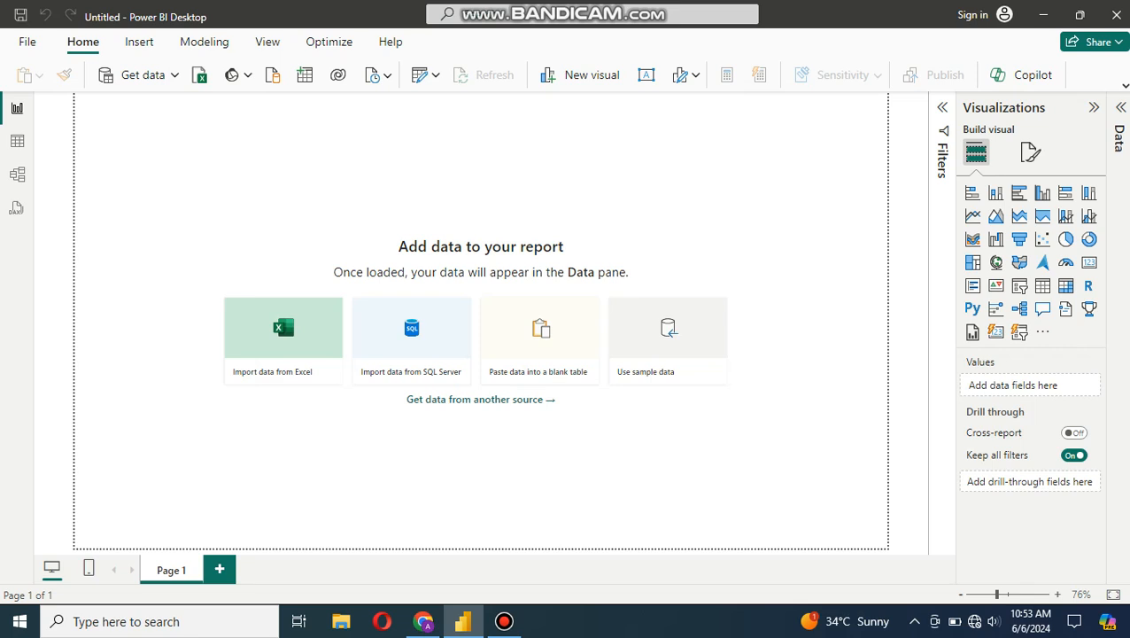
left_click(509, 220)
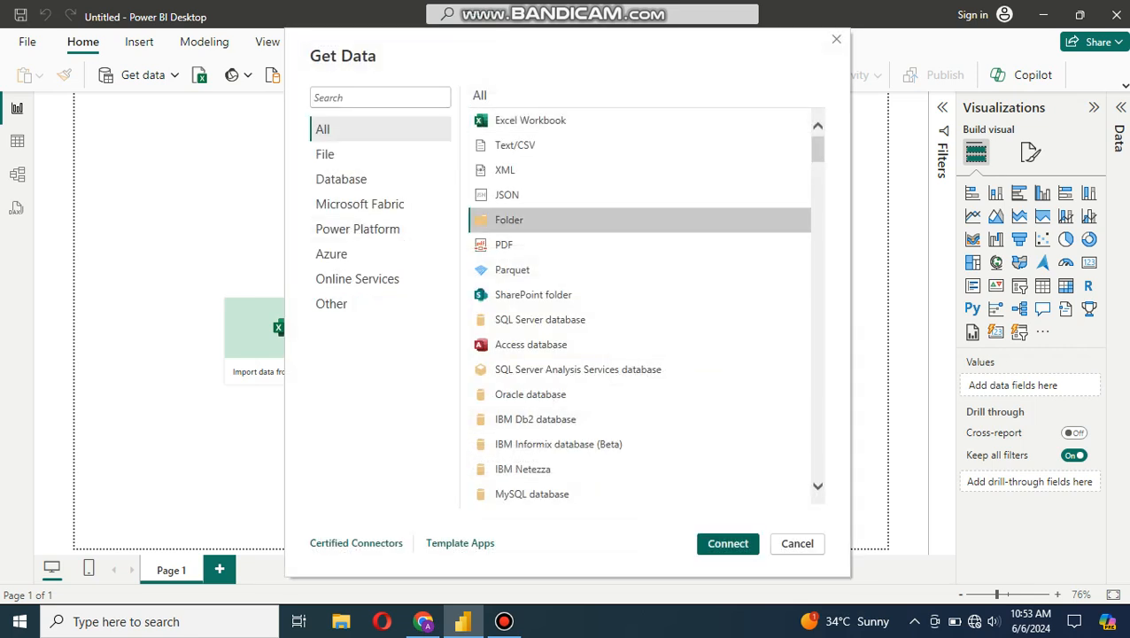
left_click(728, 543)
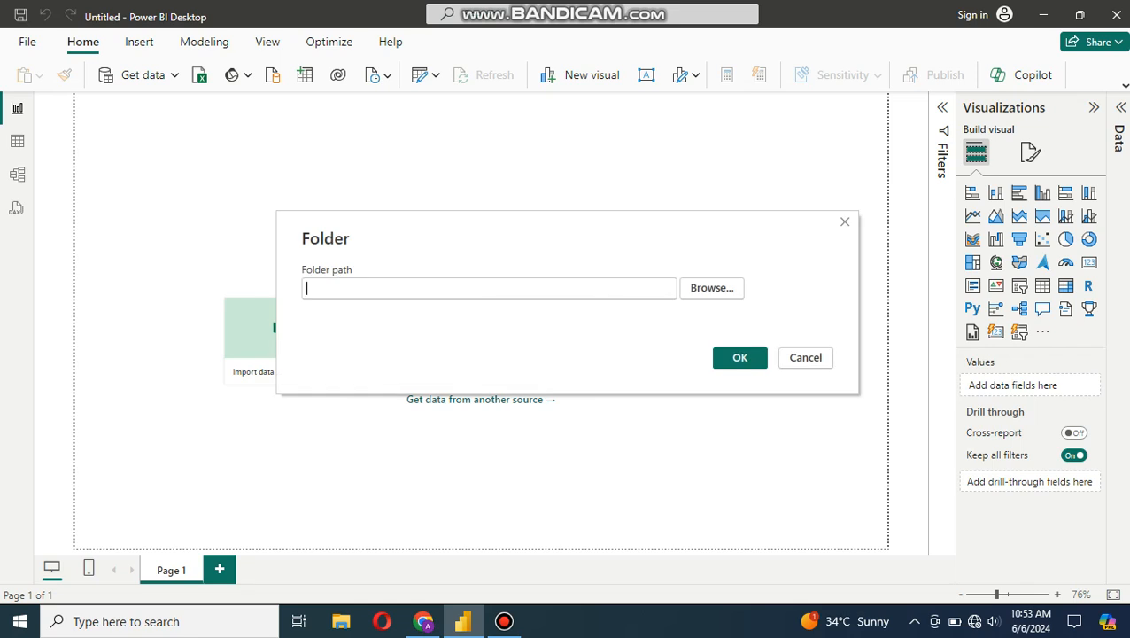
- Choose the desktop's sales data folder as the folder path and confirm the connection
left_click(712, 287)
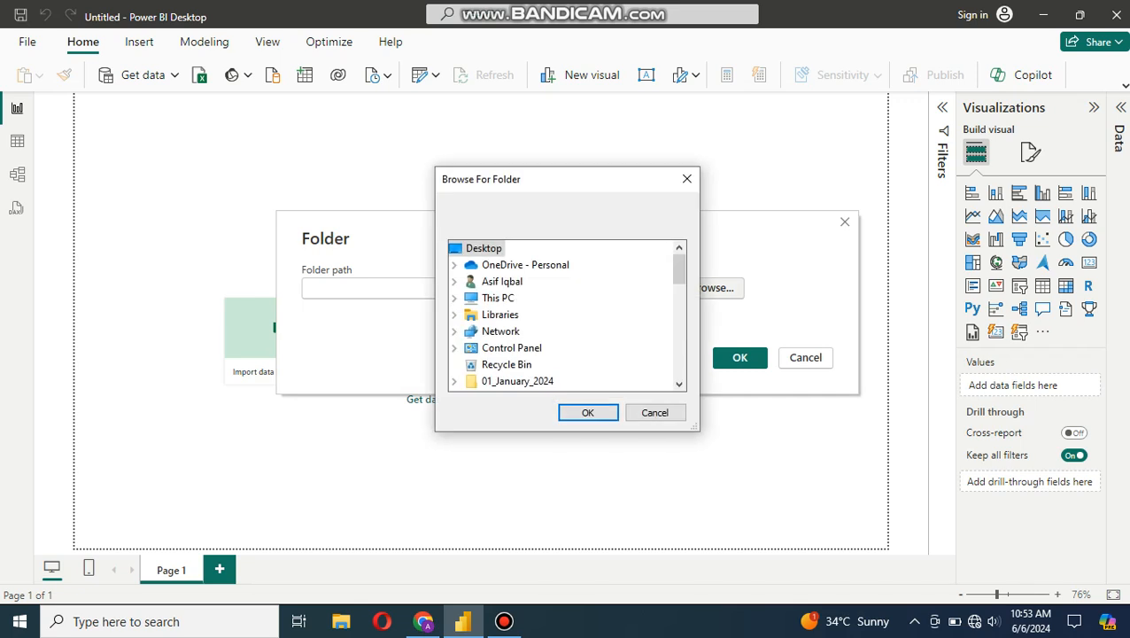
scroll(568, 315, "down", 6)
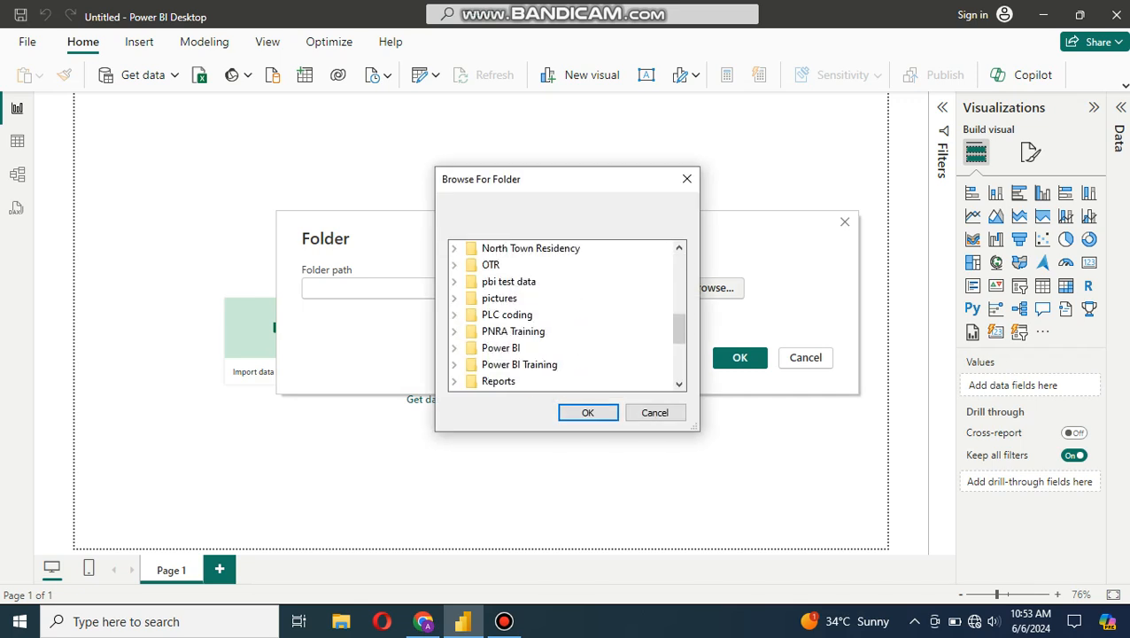
scroll(567, 315, "down", 2)
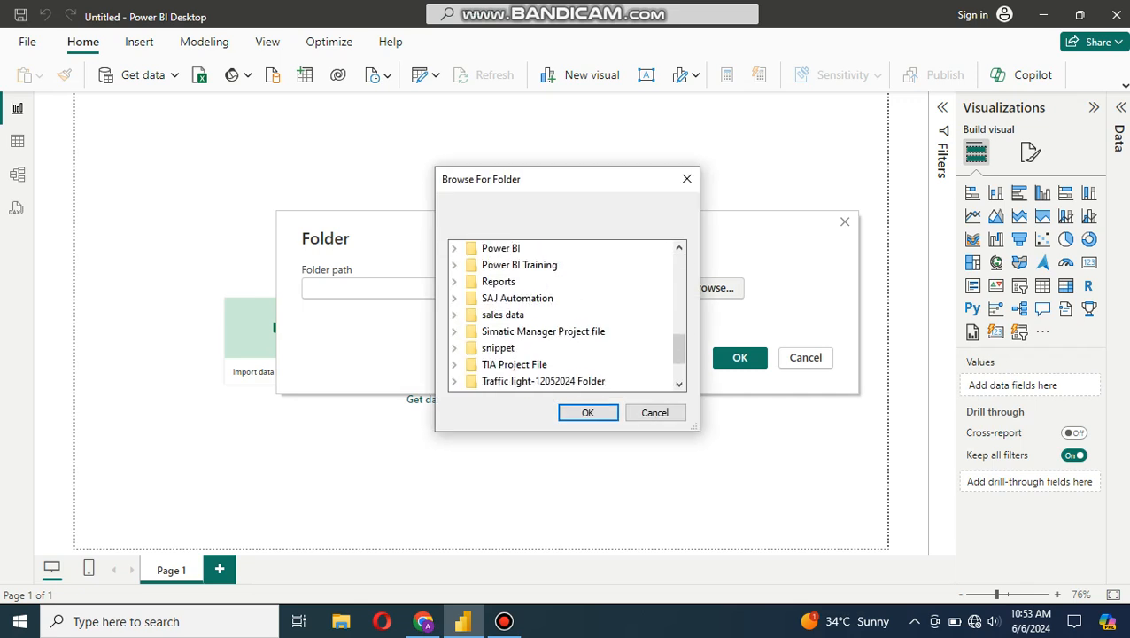
left_click(508, 315)
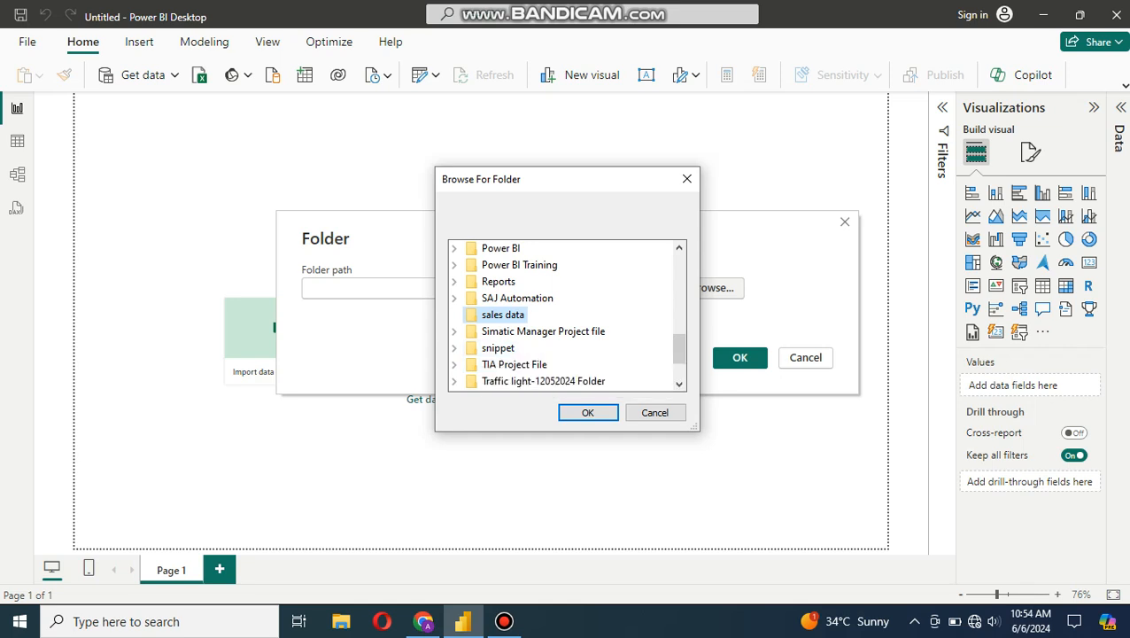
left_click(588, 413)
left_click(749, 359)
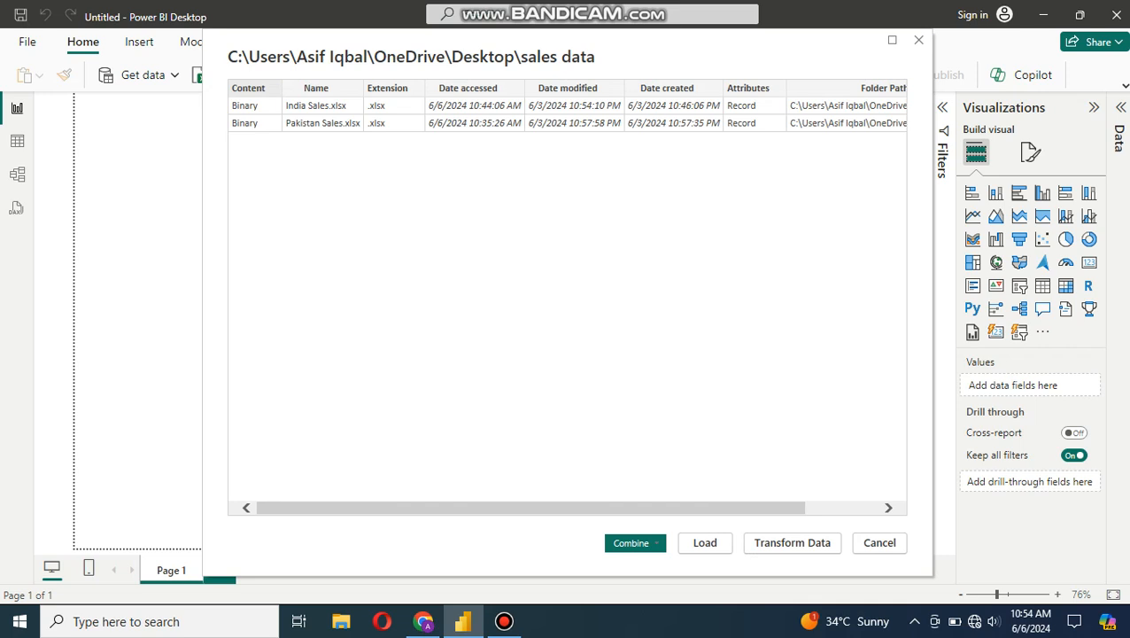
- Combine and transform the folder's files, using Table2 as the object to extract from each file
left_click(656, 543)
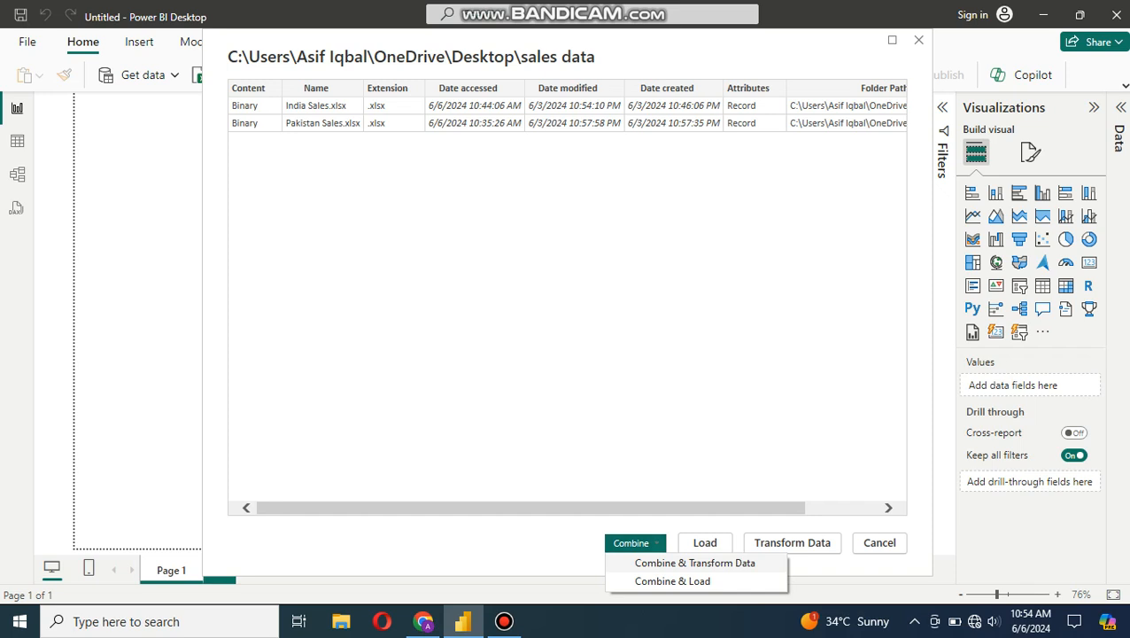
left_click(695, 563)
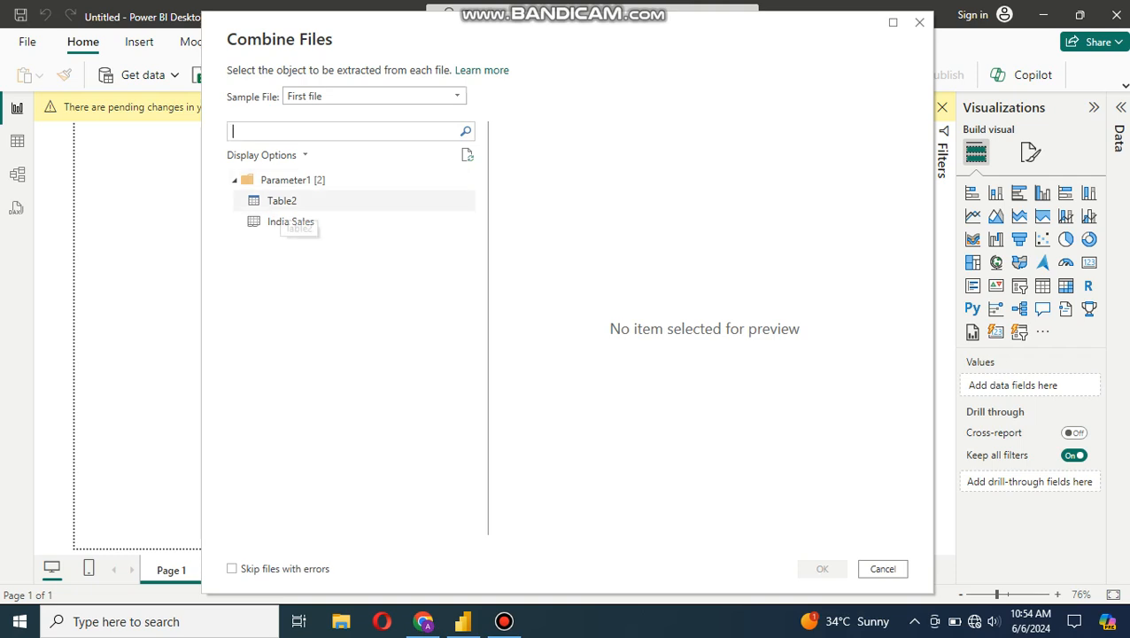
left_click(282, 202)
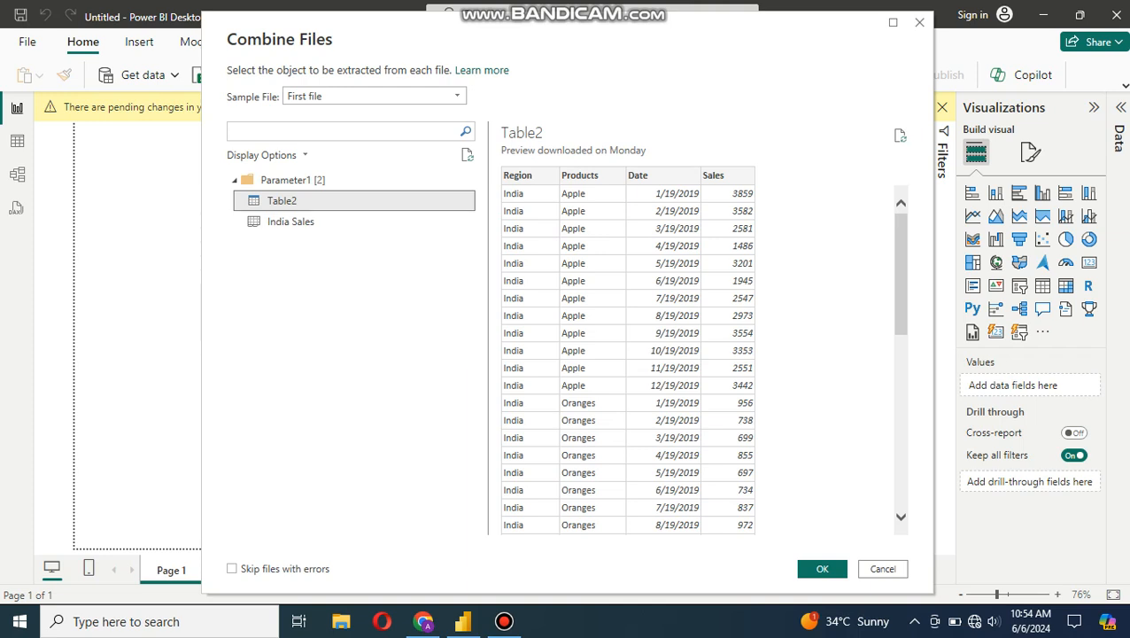
left_click(822, 569)
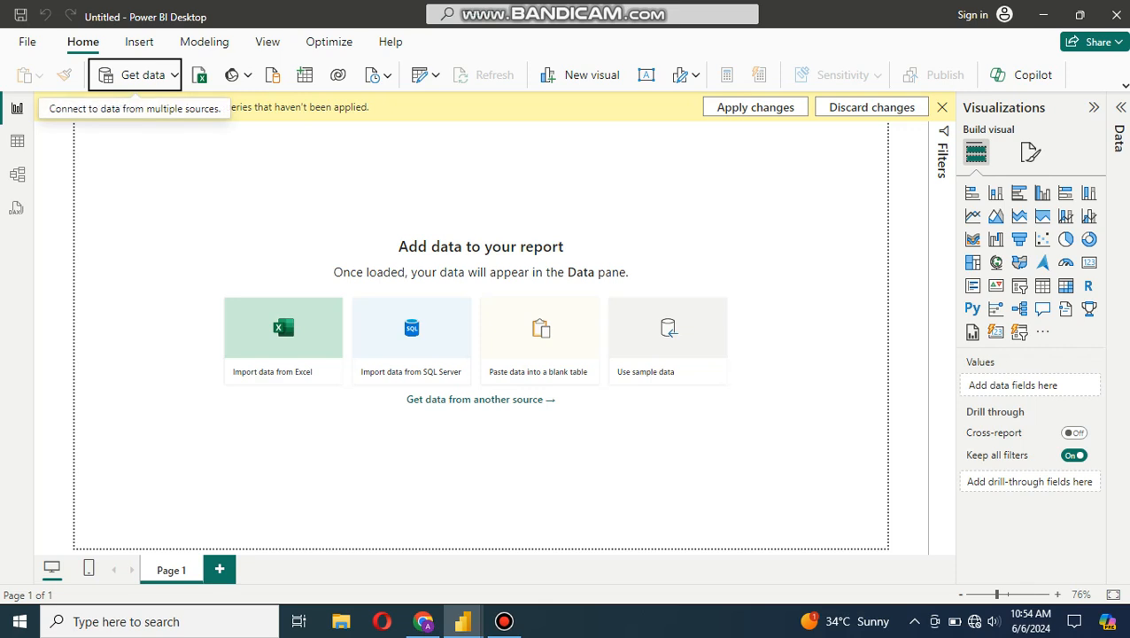
- Switch to the Power Query Editor window that holds the combined query
mouse_move(462, 621)
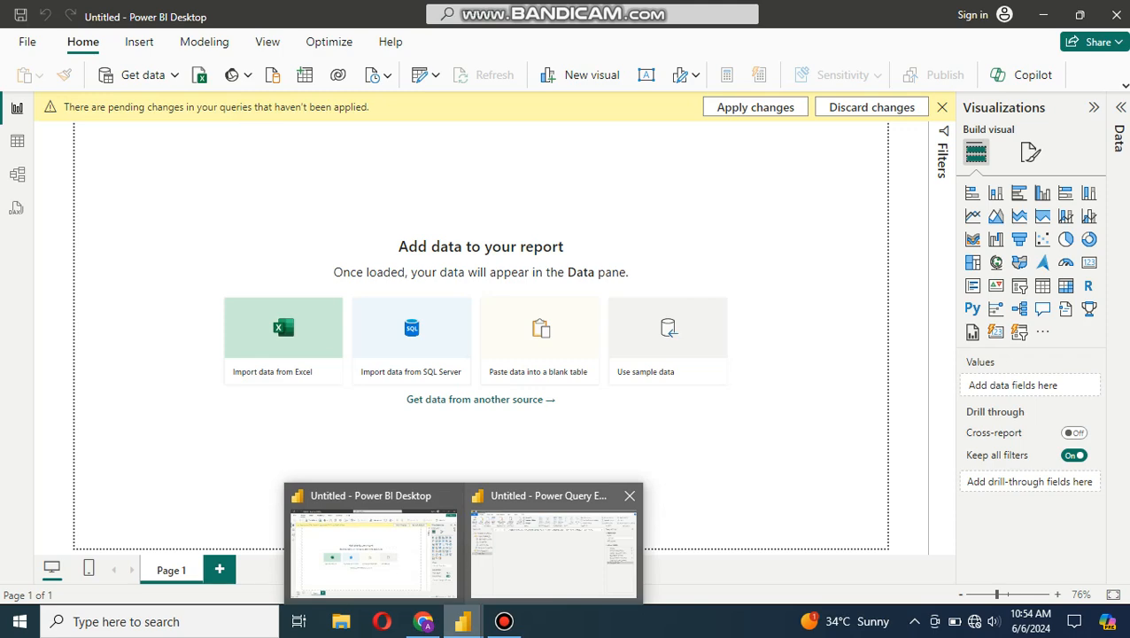
left_click(554, 553)
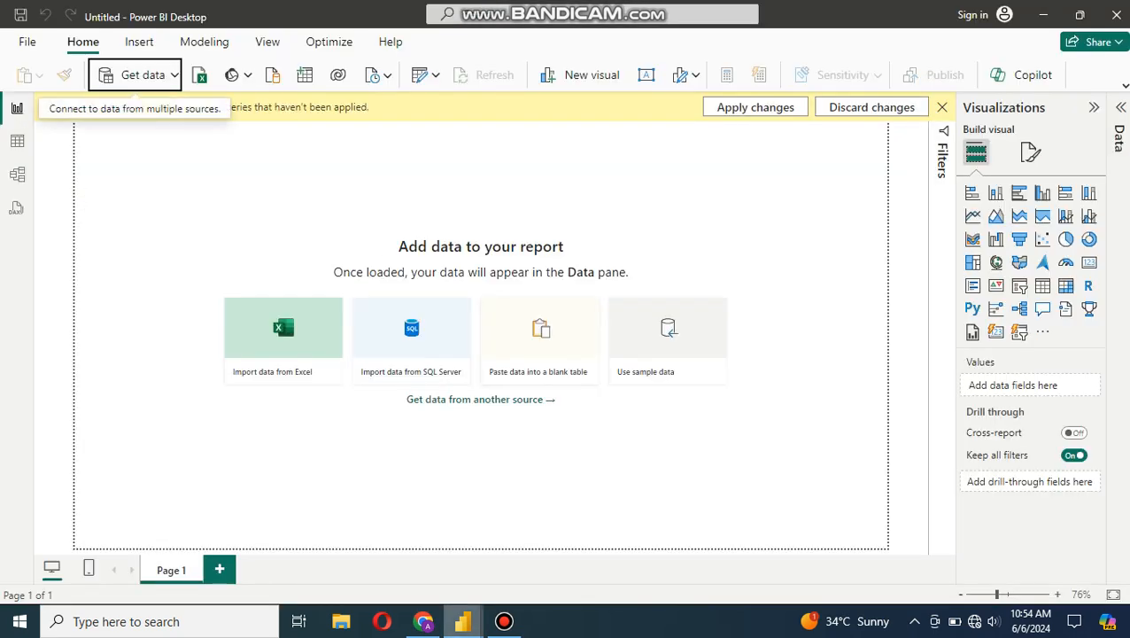
mouse_move(463, 621)
left_click(555, 551)
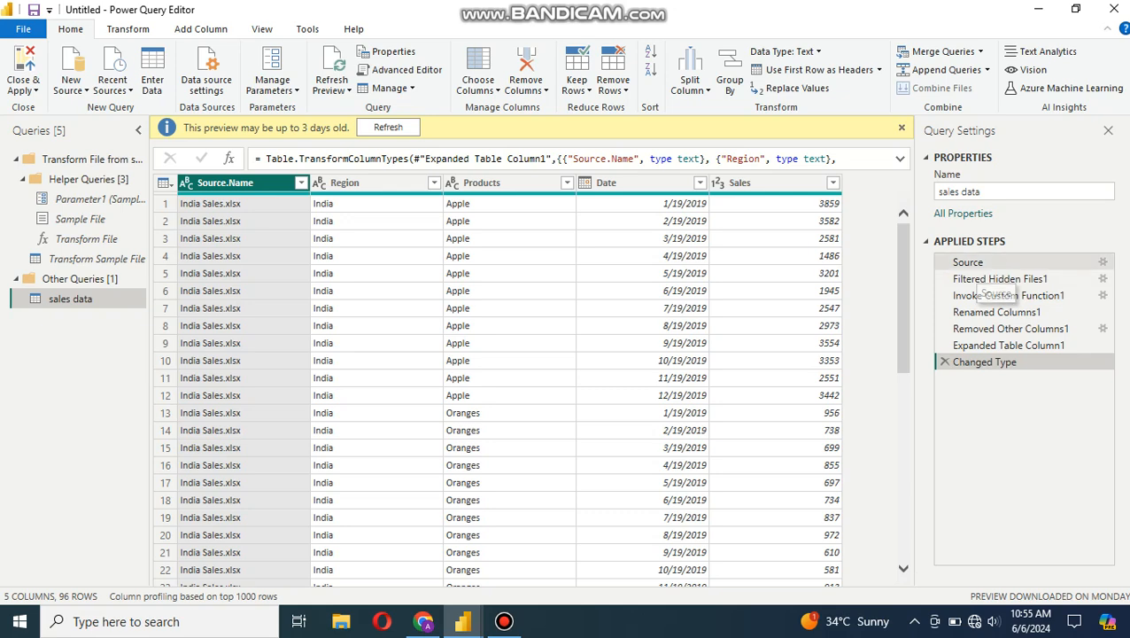
- Examine the sales data query at each applied step, from Source through Changed Type, and return to Expanded Table Column1
left_click(979, 264)
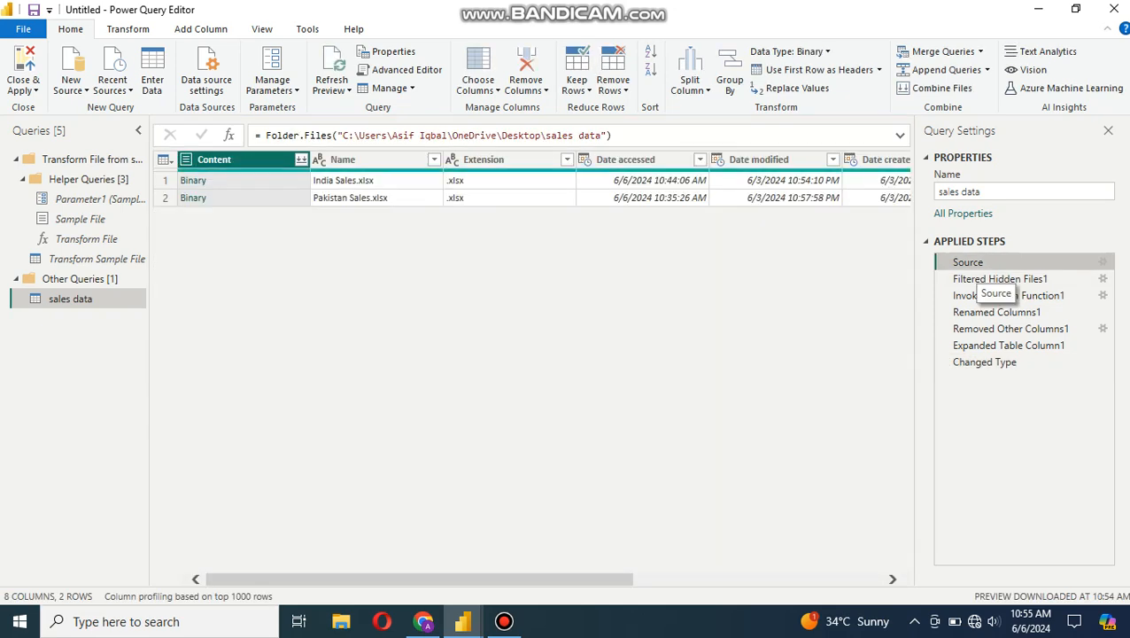
left_click(992, 280)
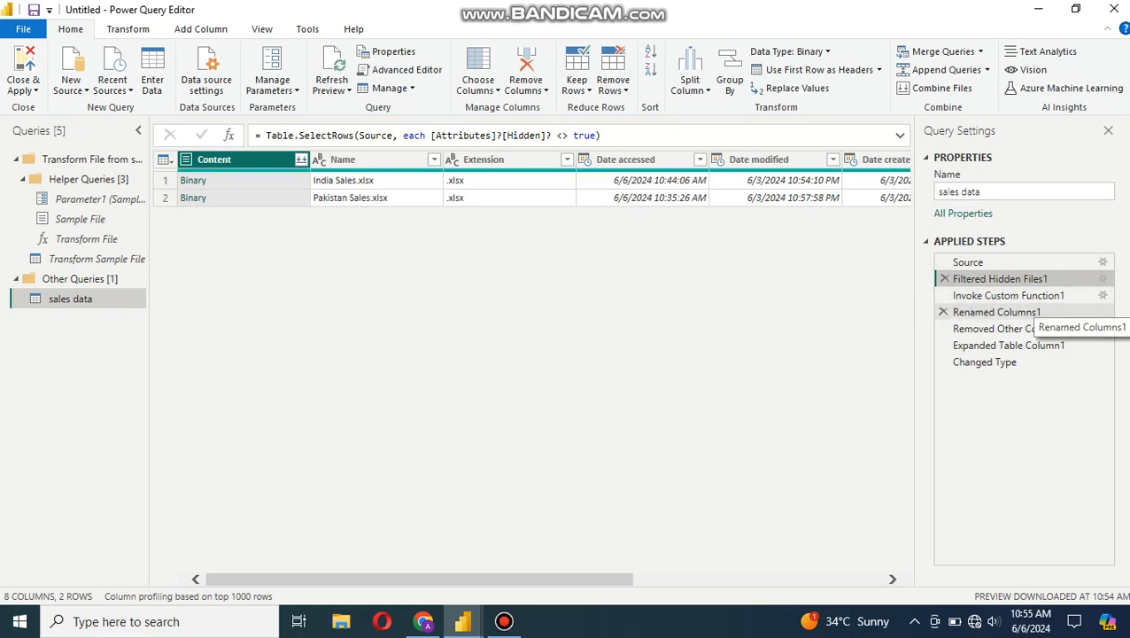
left_click(1002, 295)
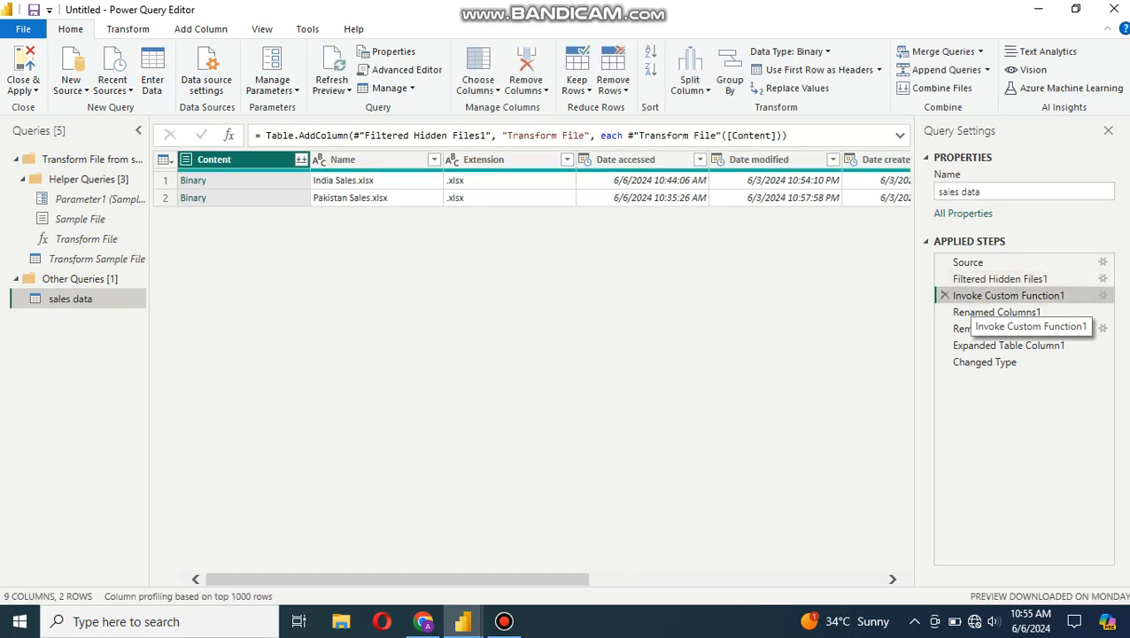
left_click(997, 311)
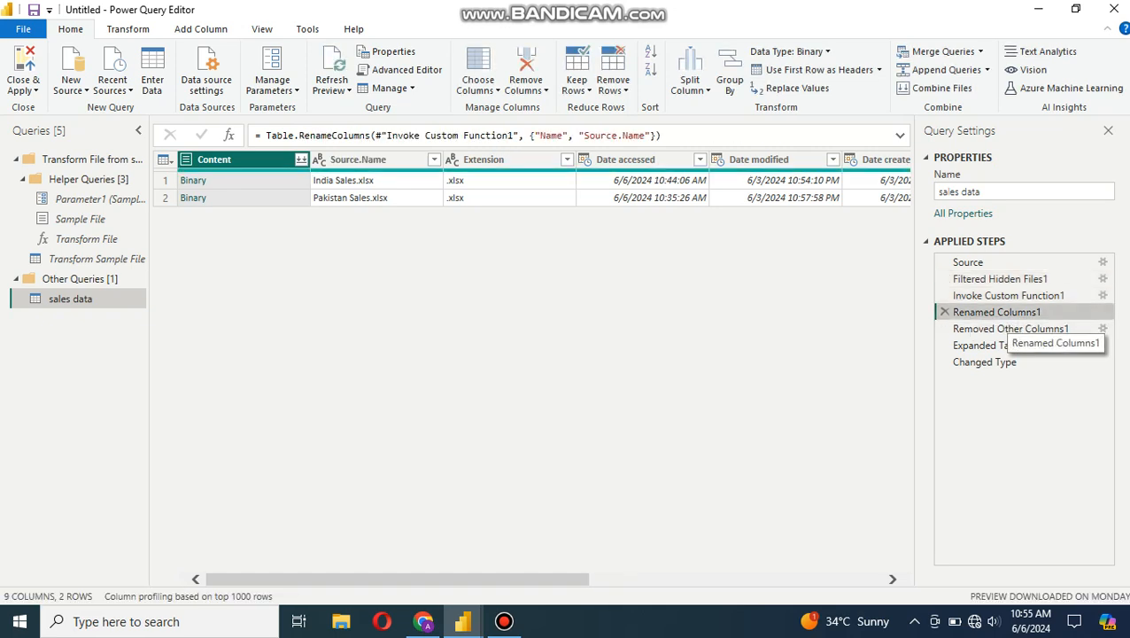
left_click(1019, 329)
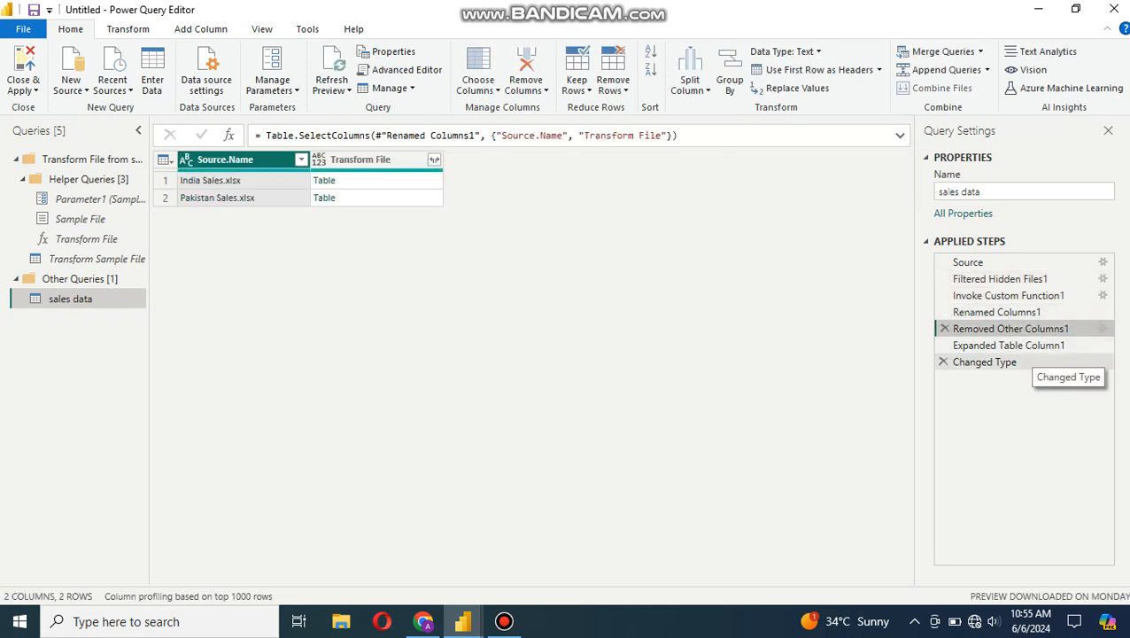
left_click(984, 346)
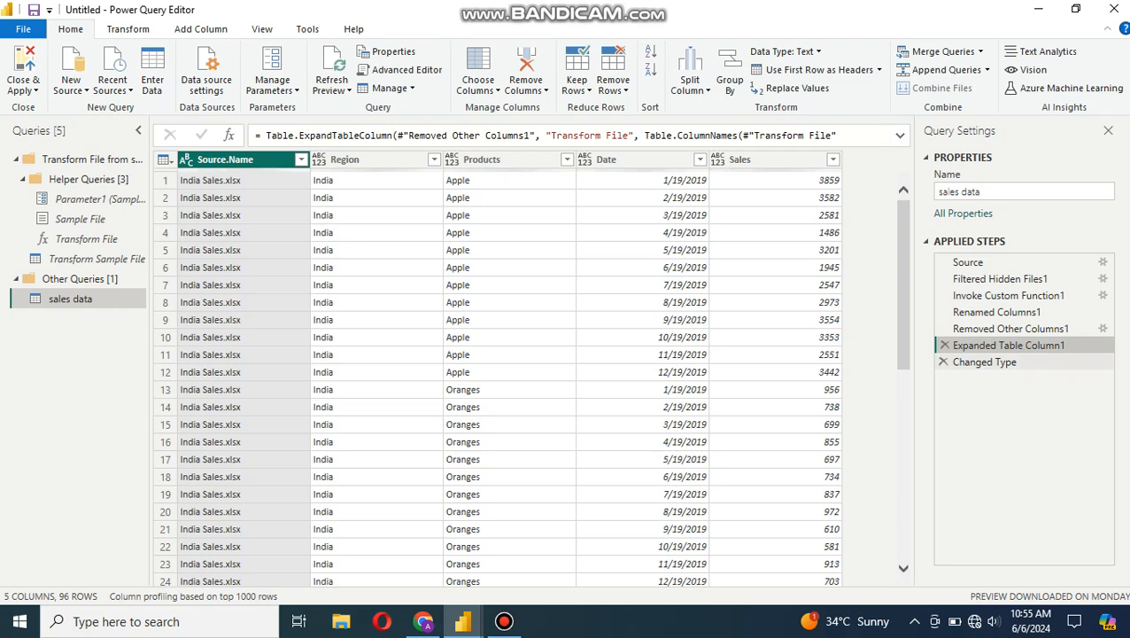
left_click(986, 361)
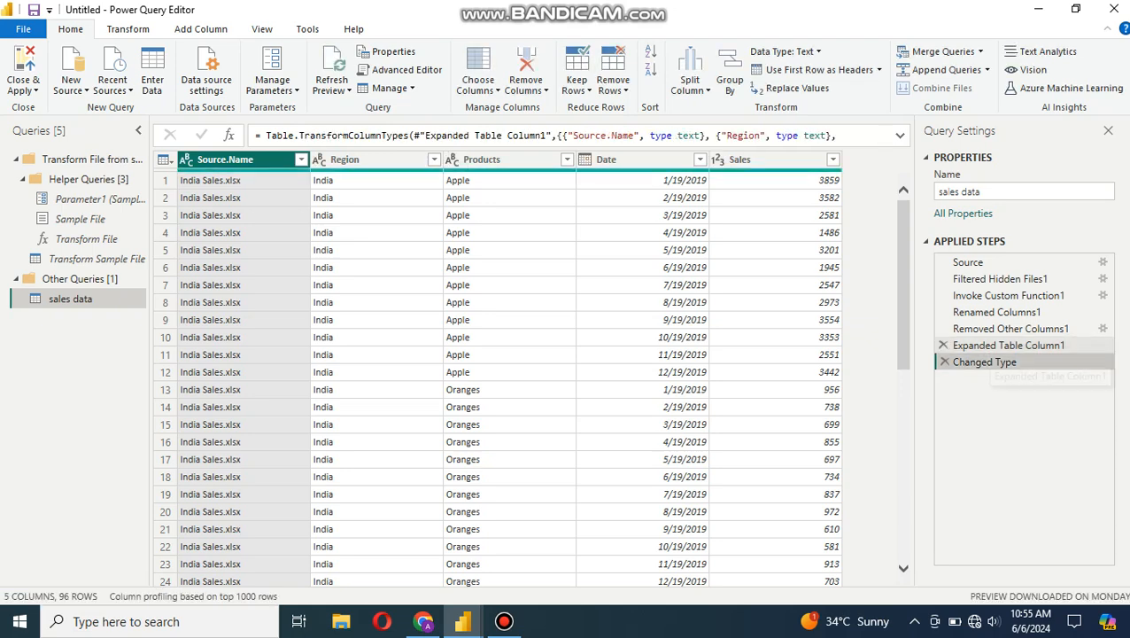
left_click(1002, 346)
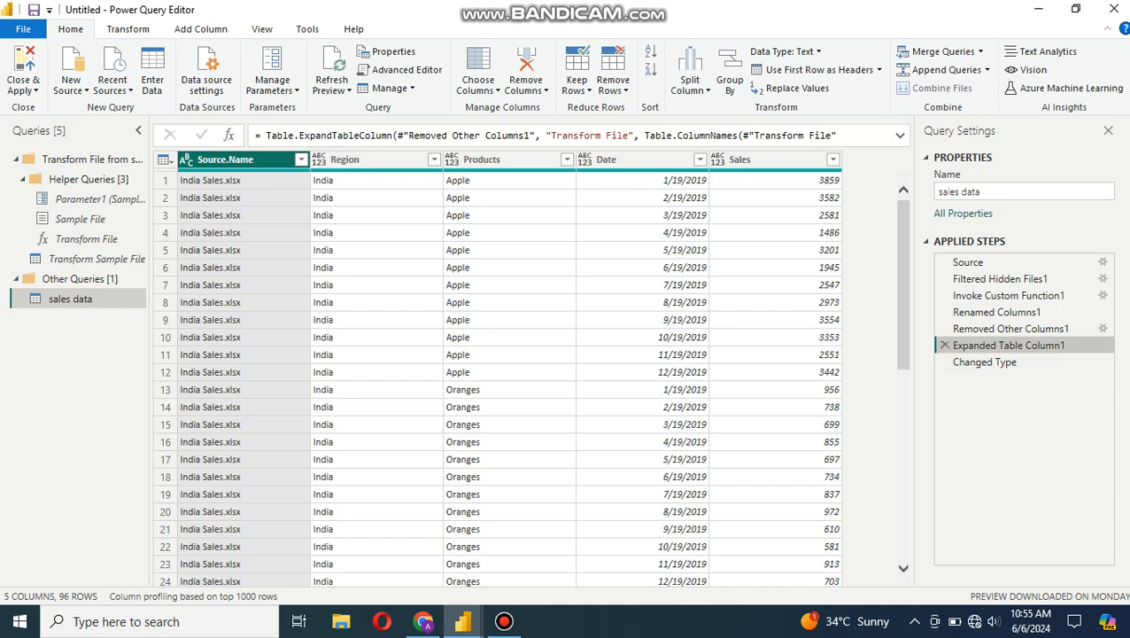
- At the Changed Type step, confirm the Source.Name filter with both sales files selected, and close and apply the query
mouse_move(377, 169)
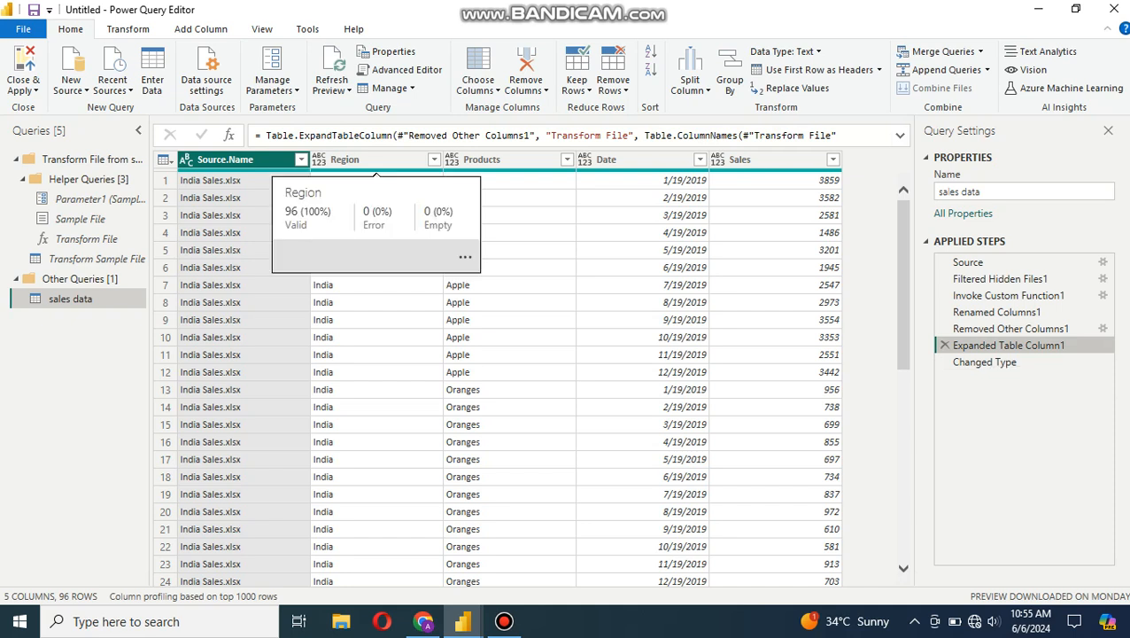
left_click(998, 362)
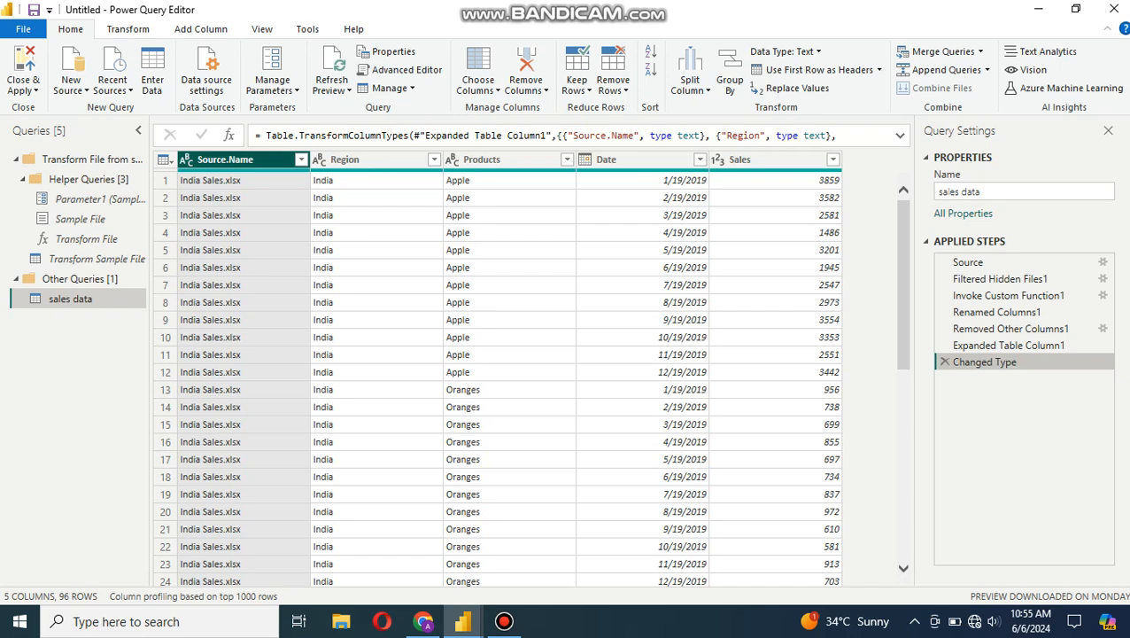
left_click(301, 159)
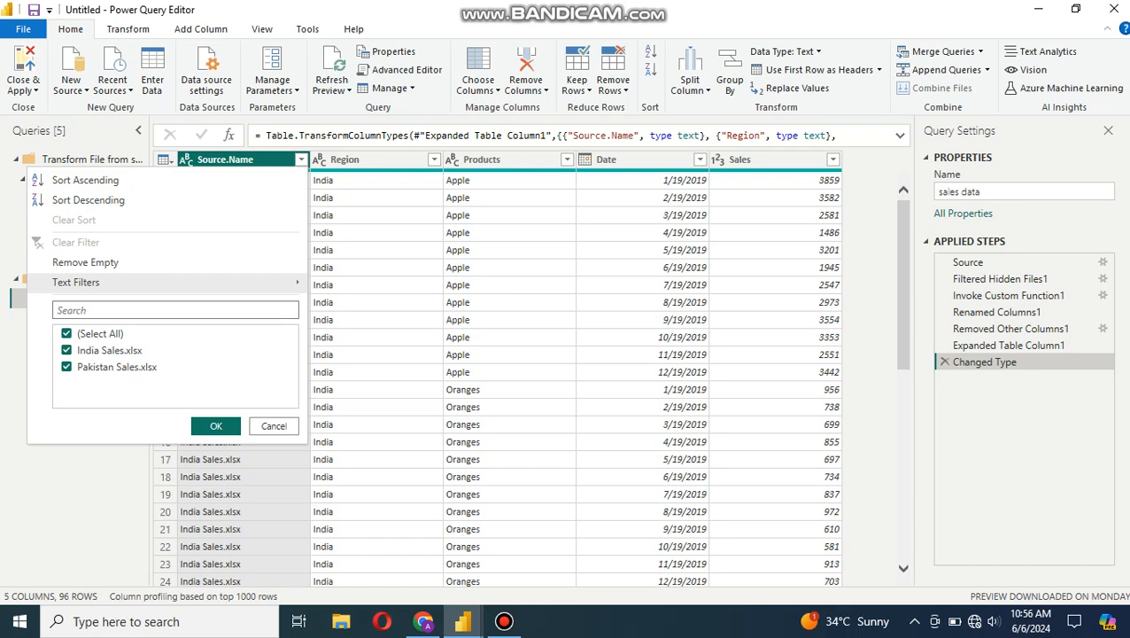
left_click(215, 426)
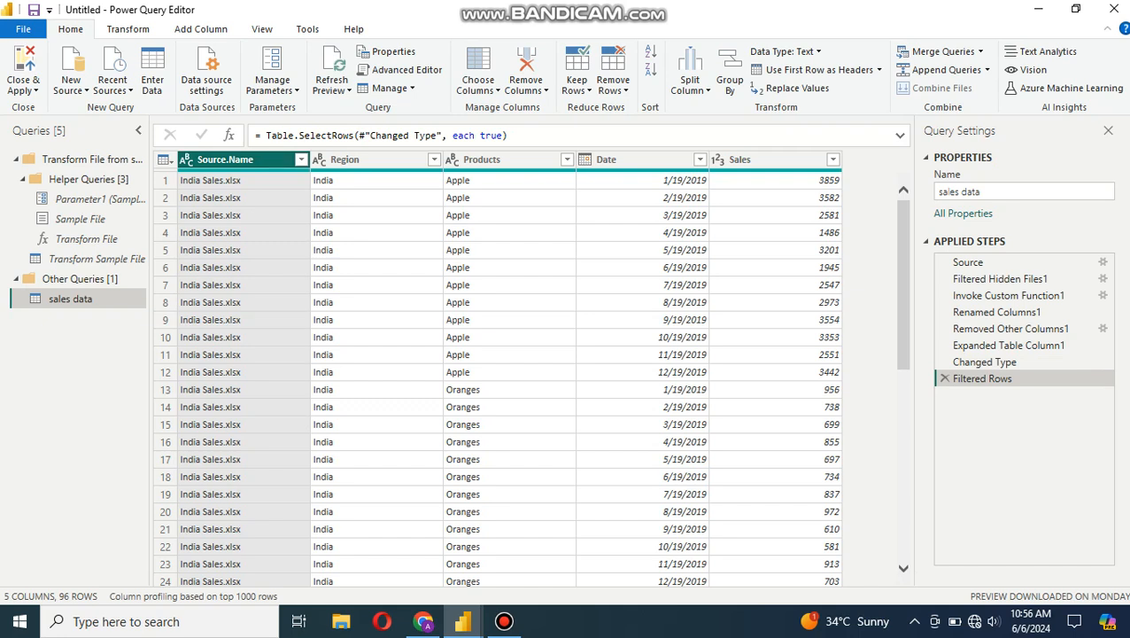
left_click(24, 64)
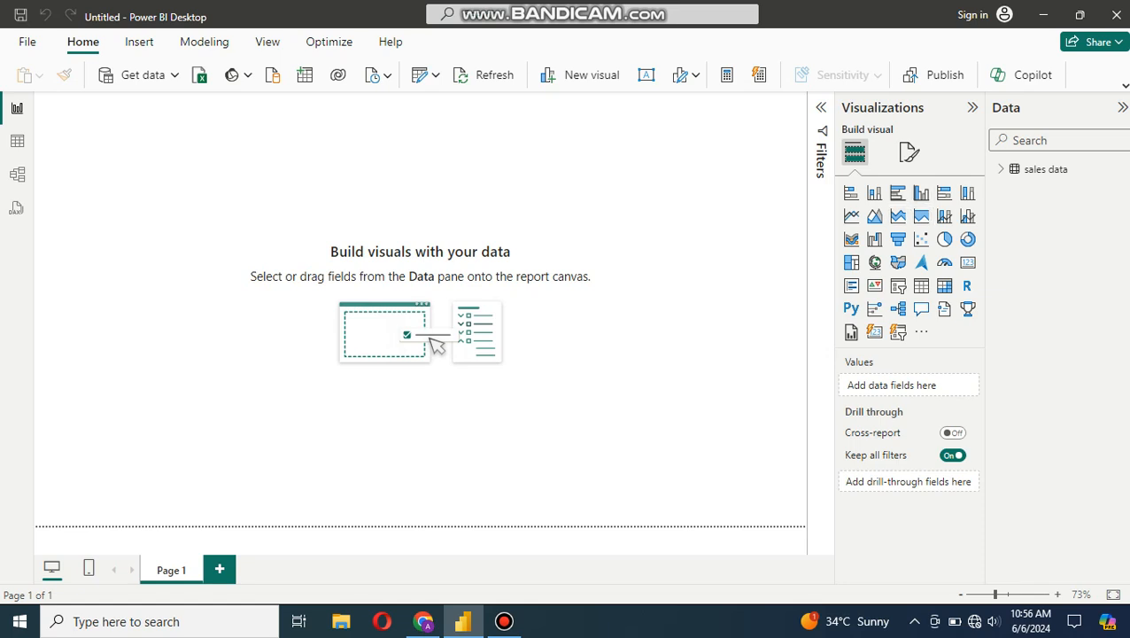
- Add a clustered column chart with Region on the X-axis and Sales on the Y-axis, and enlarge it across most of the page
left_click(921, 192)
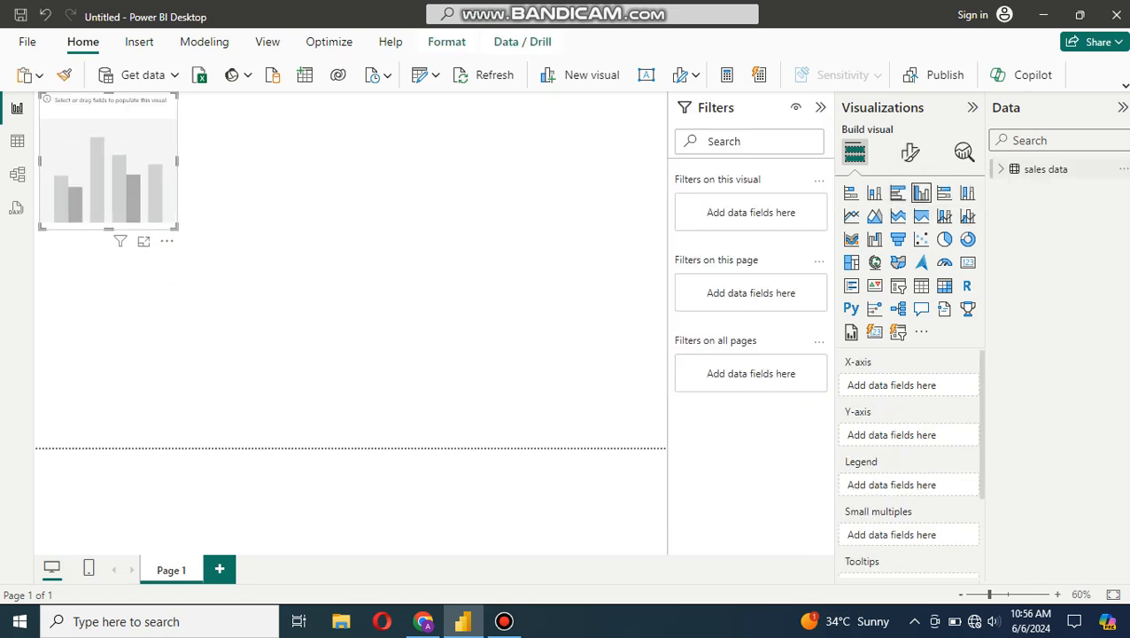
left_click(1013, 189)
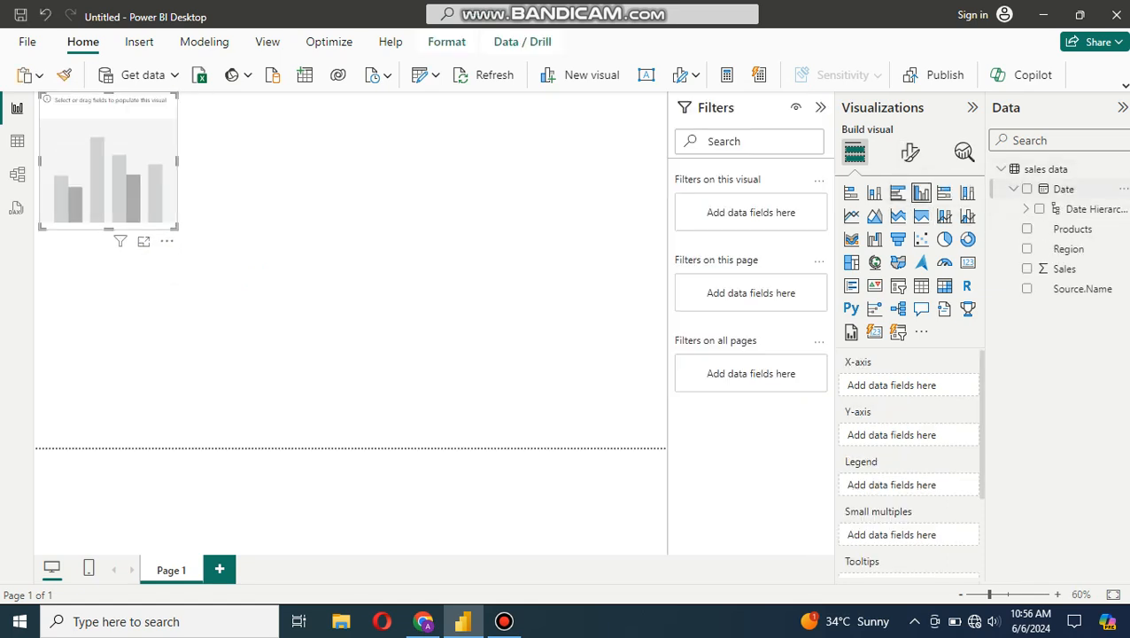
left_click(1013, 188)
left_click_drag(1068, 229, 913, 383)
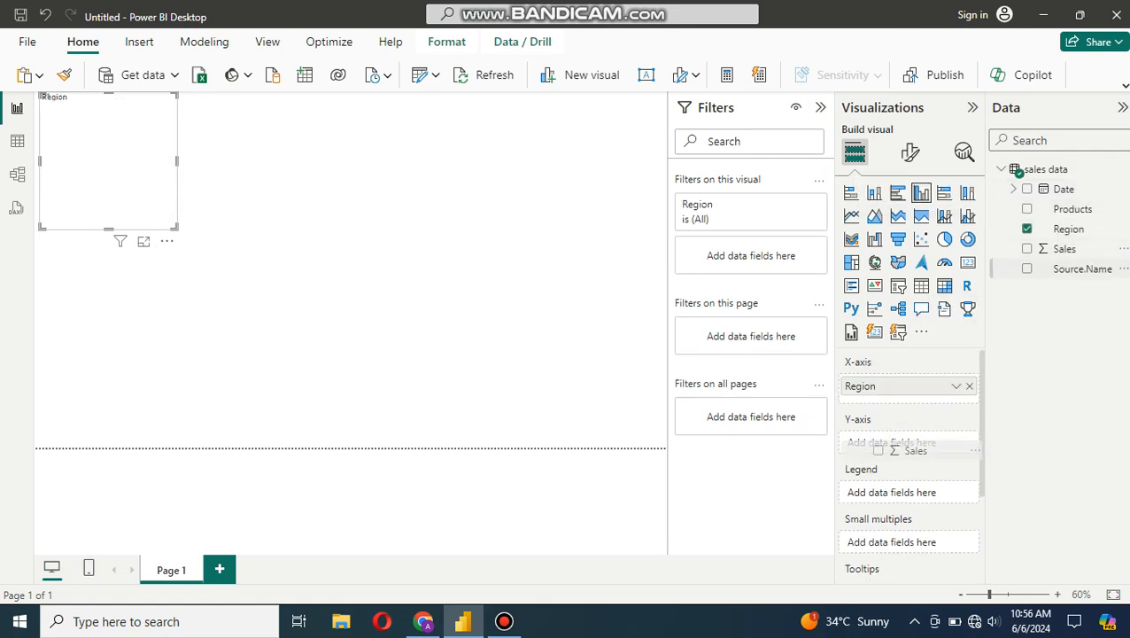
left_click_drag(1065, 249, 911, 443)
left_click_drag(175, 227, 606, 409)
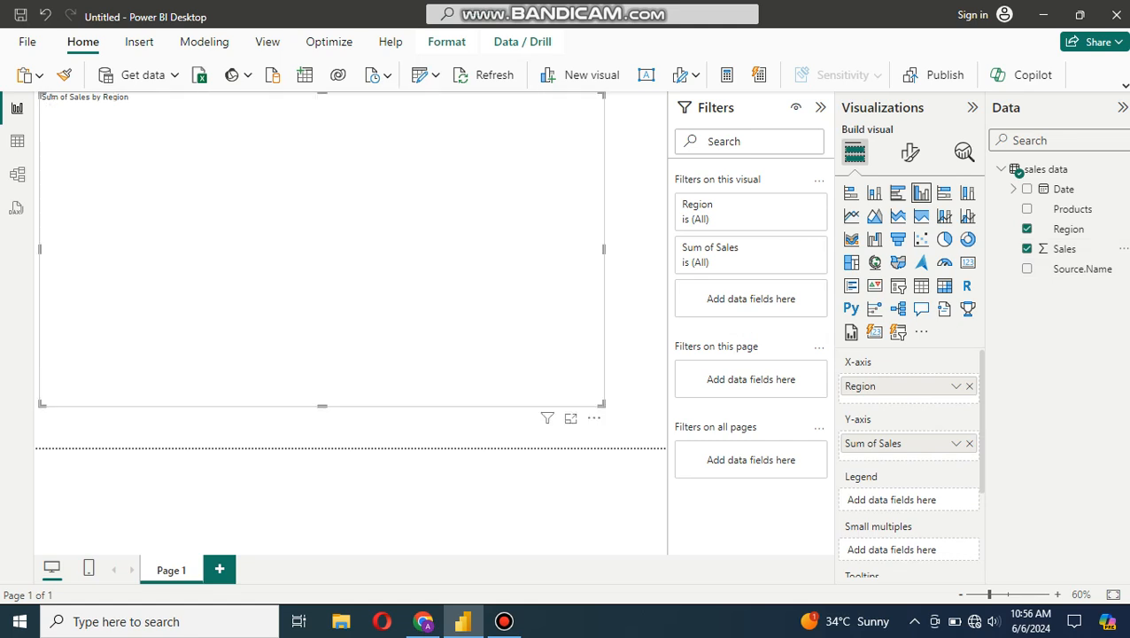
left_click(820, 107)
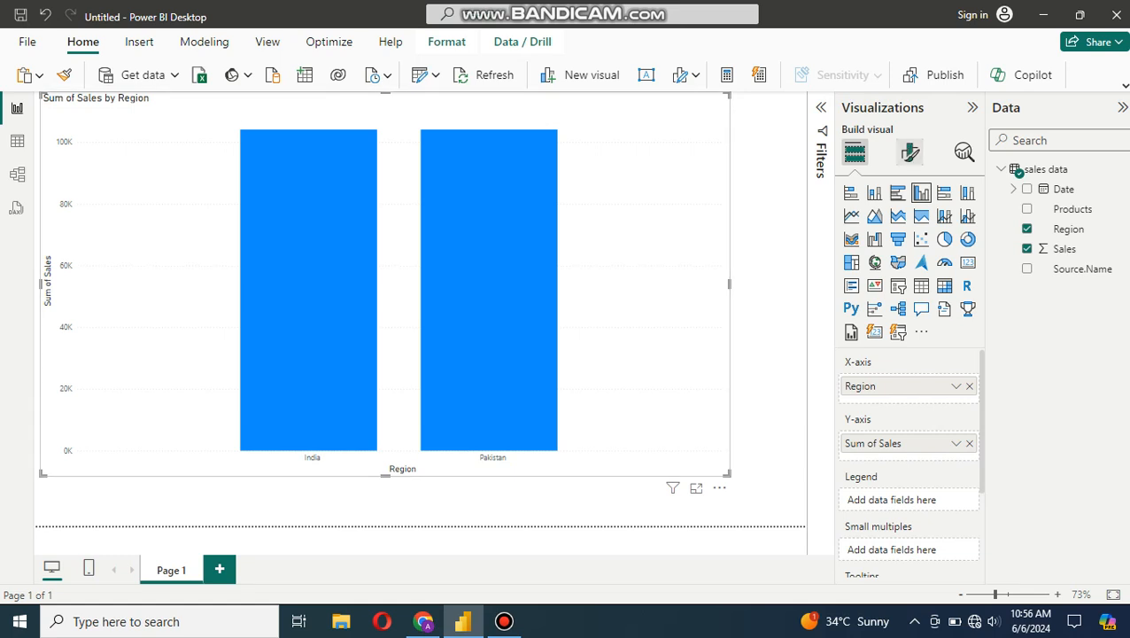
- Set the font size of the chart's X-axis values to 22 and collapse the visual's formatting options
left_click(911, 154)
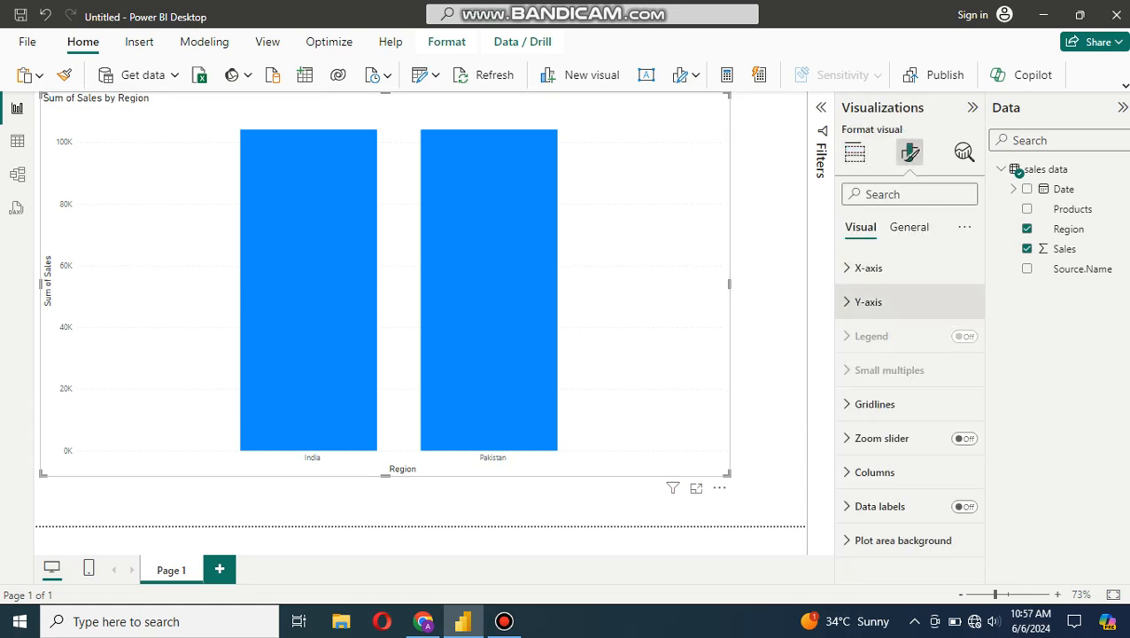
left_click(868, 267)
scroll(909, 407, "down", 2)
scroll(908, 408, "up", 2)
left_click(966, 346)
left_click(965, 347)
left_click(965, 346)
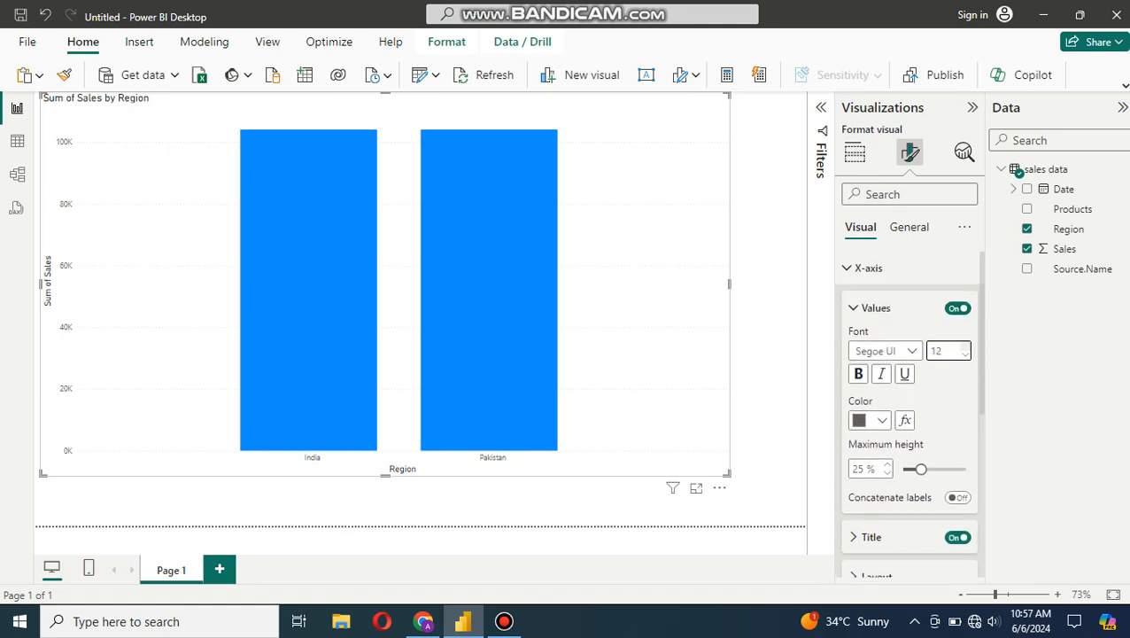
key("BackSpace")
key("BackSpace")
type("22")
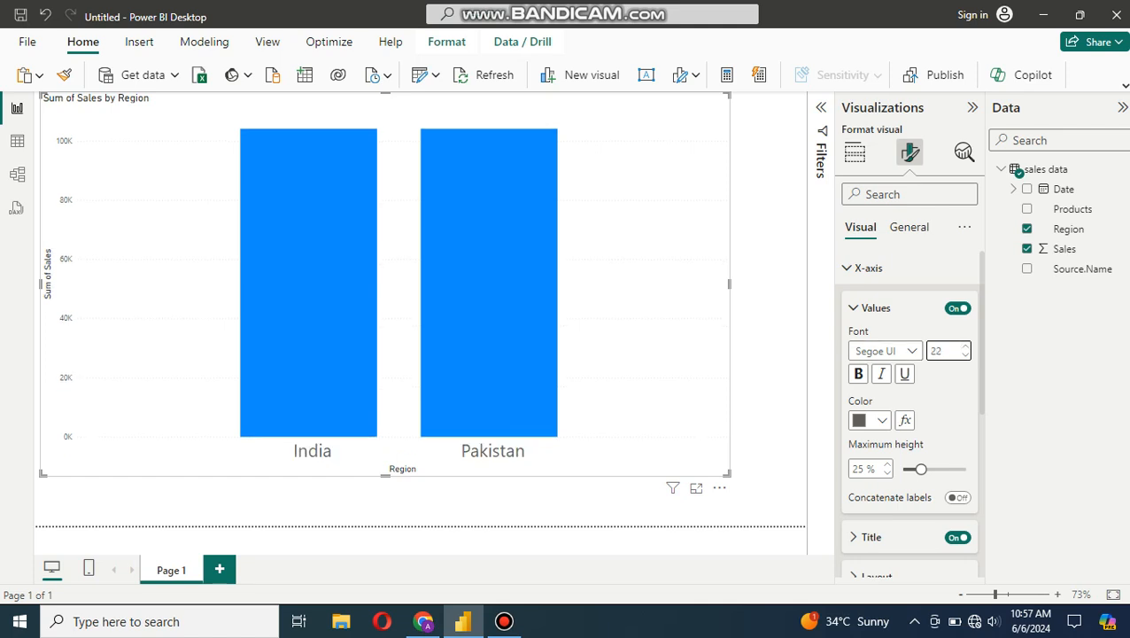
left_click(972, 107)
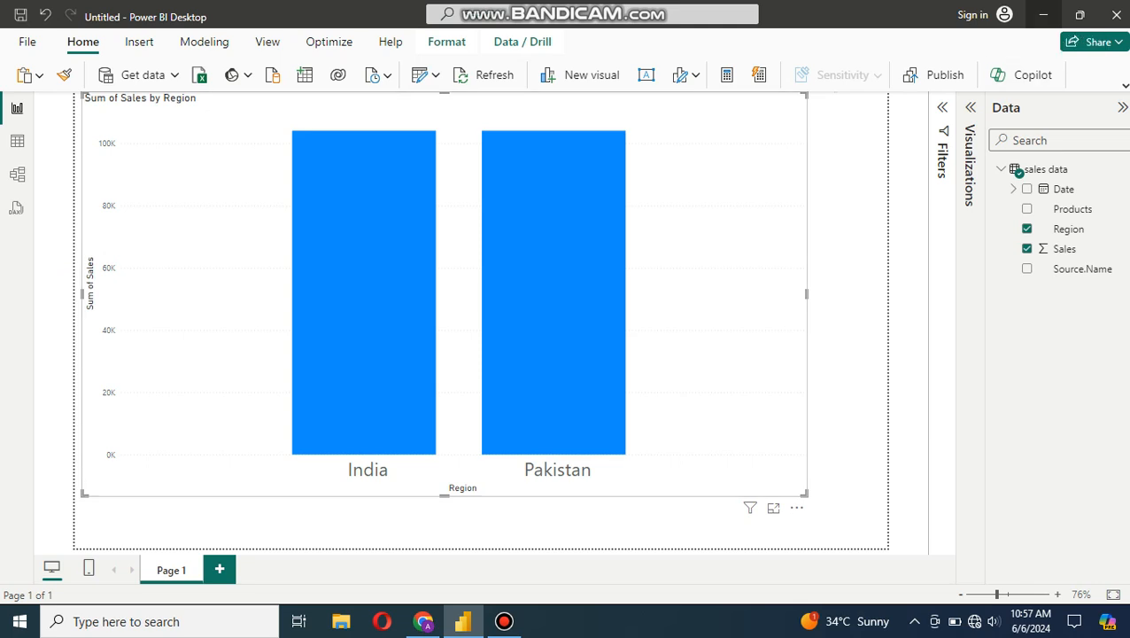
- Move the America Sales workbook from the desktop into the sales data folder
left_click(1044, 15)
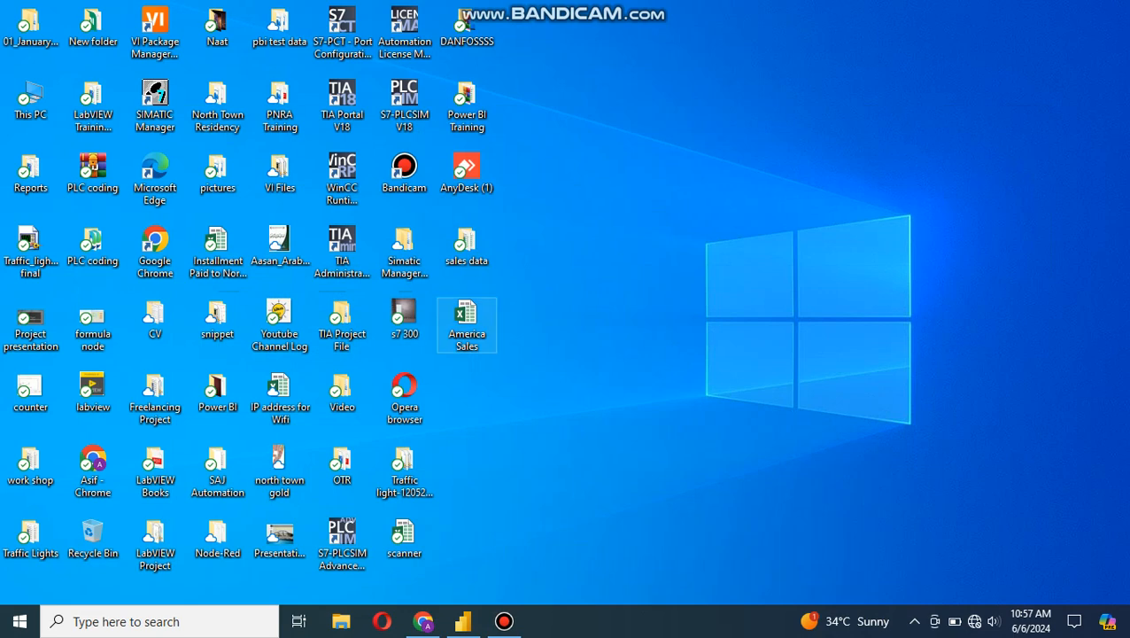
left_click(467, 326)
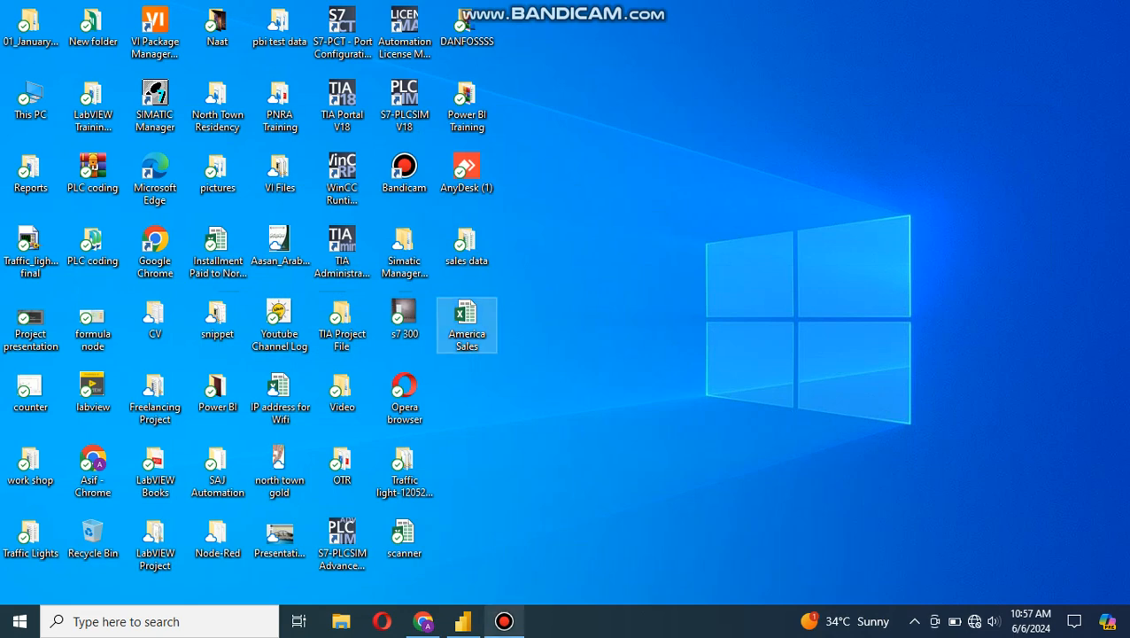
left_click(463, 621)
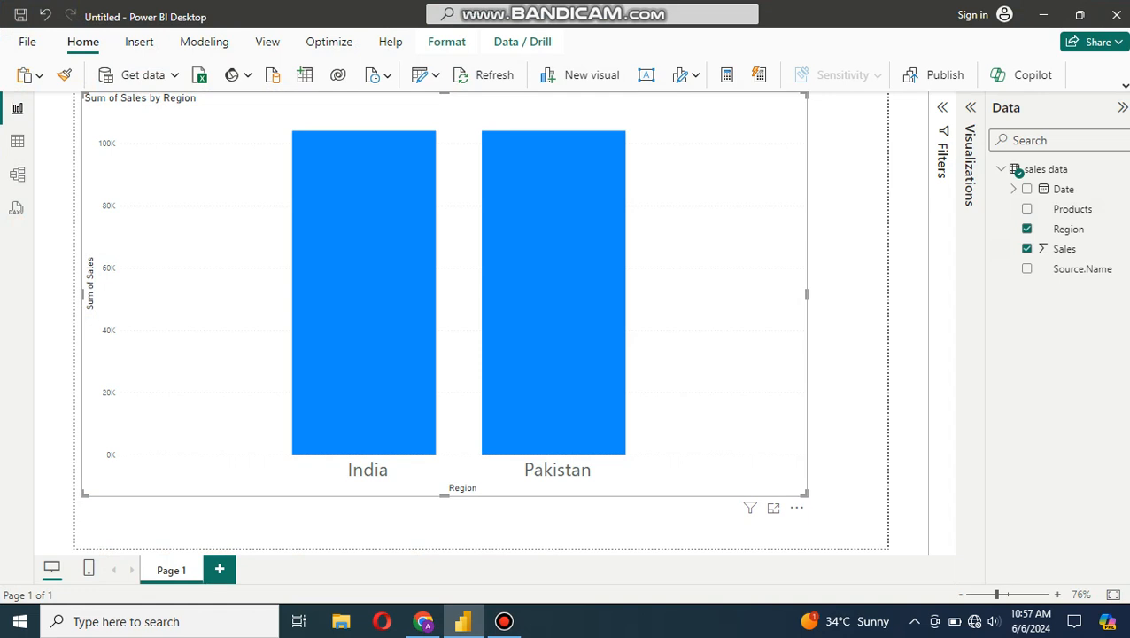
left_click(1044, 14)
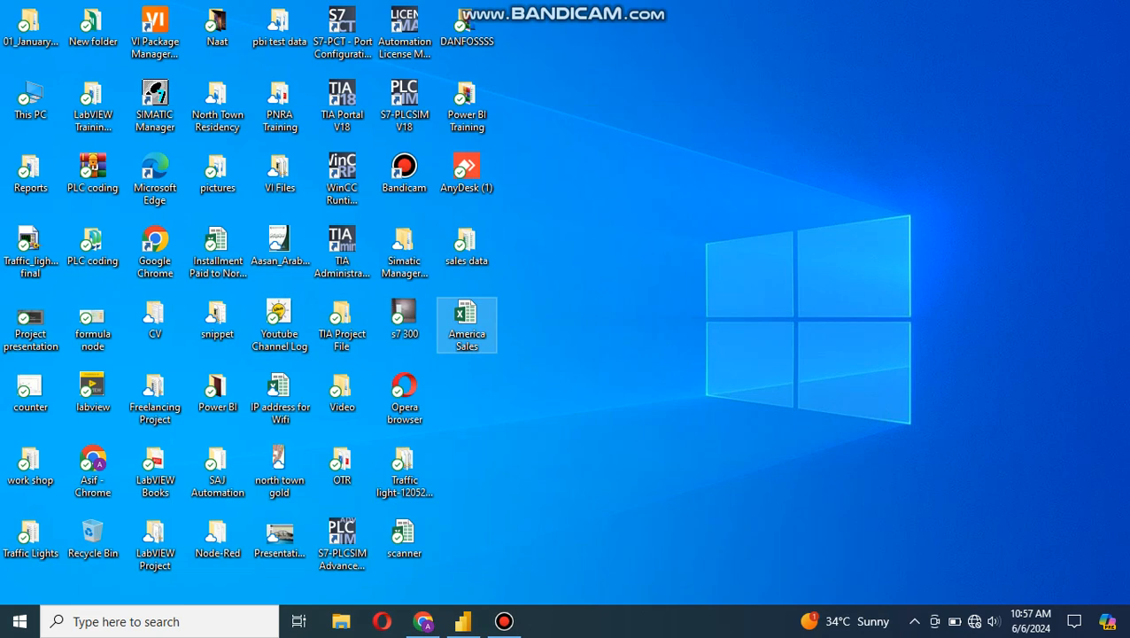
key("ctrl+x")
key("Up")
key("Return")
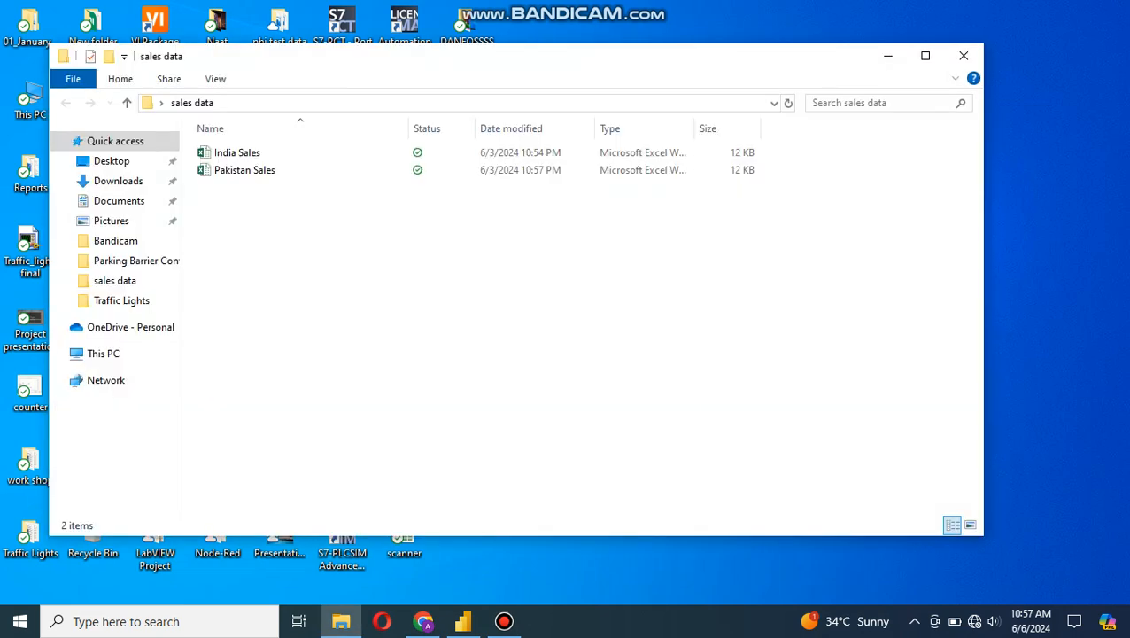
key("ctrl+v")
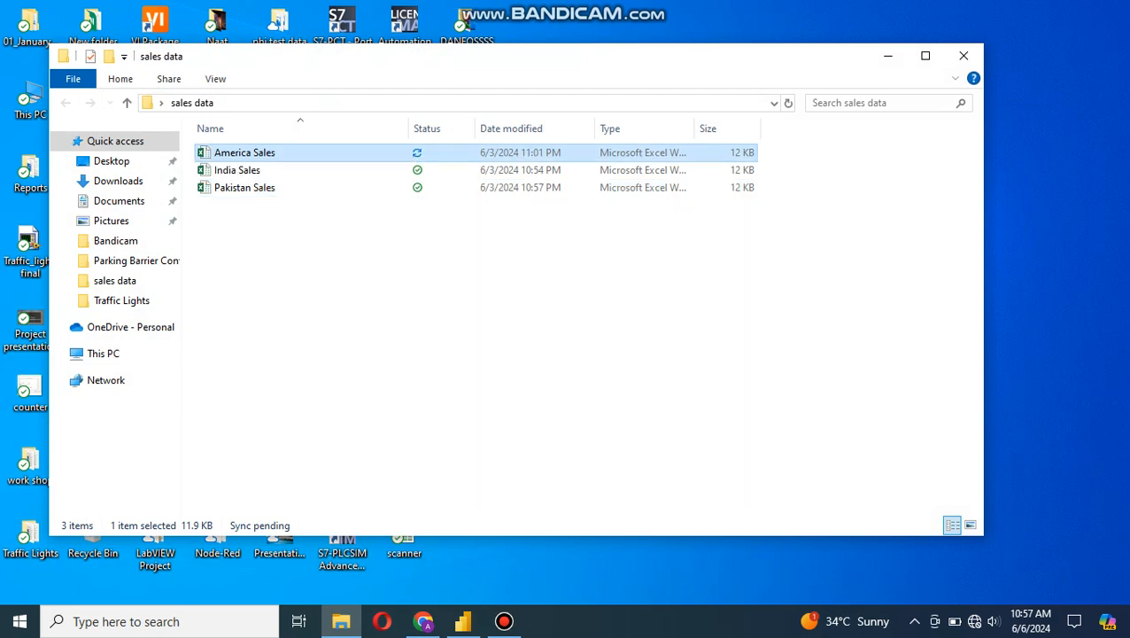
- Switch back to Power BI Desktop and refresh the report's data from the sales data folder
key("alt+Tab")
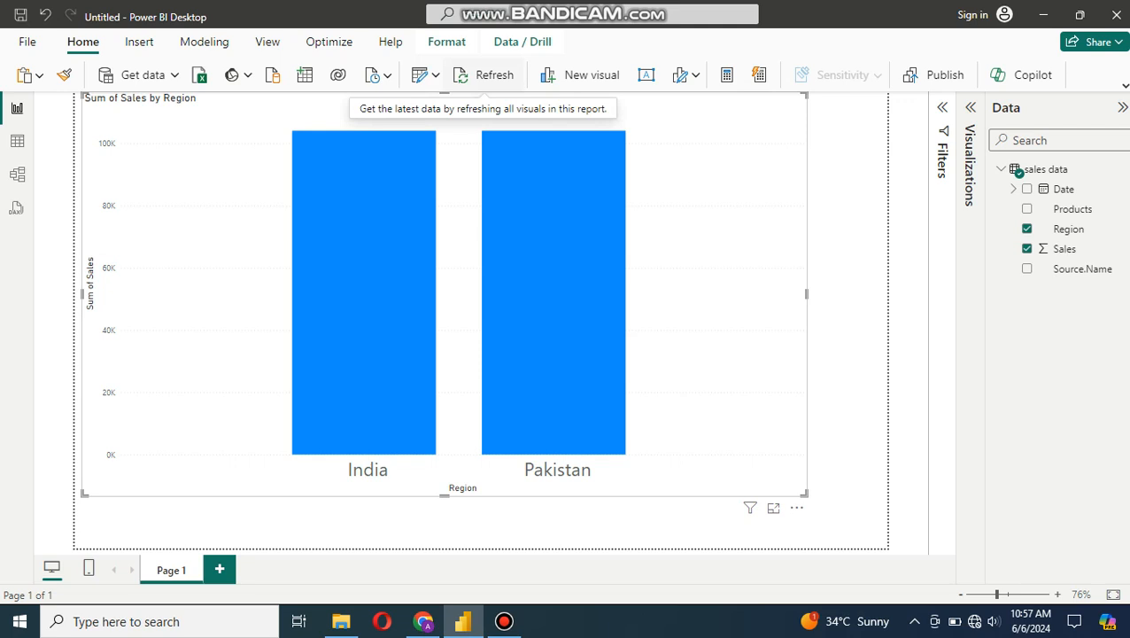
left_click(487, 74)
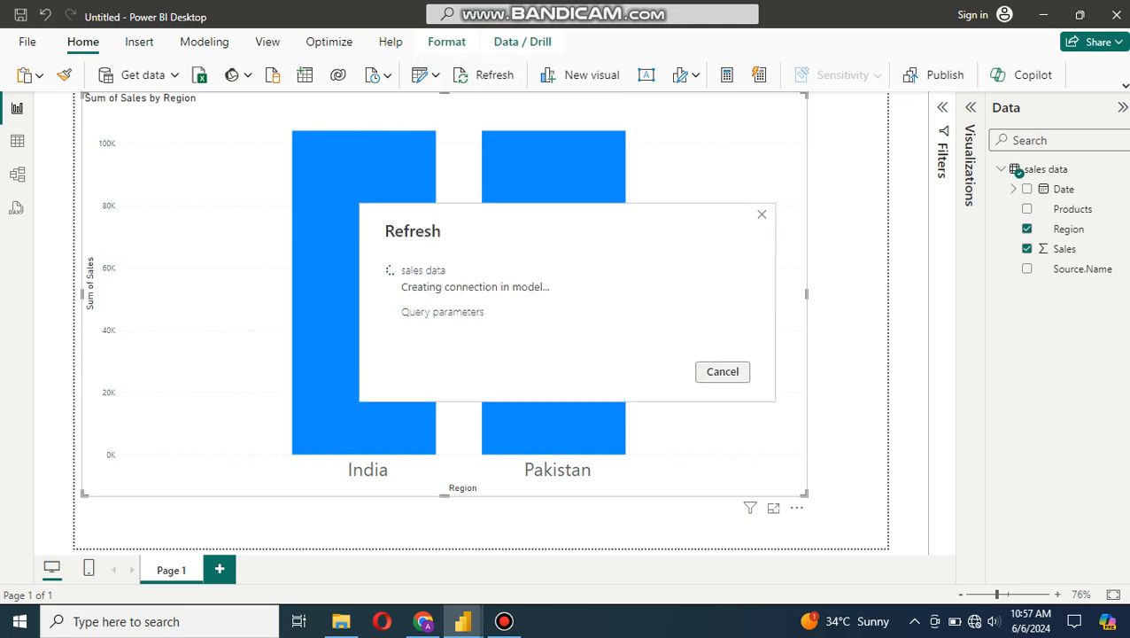